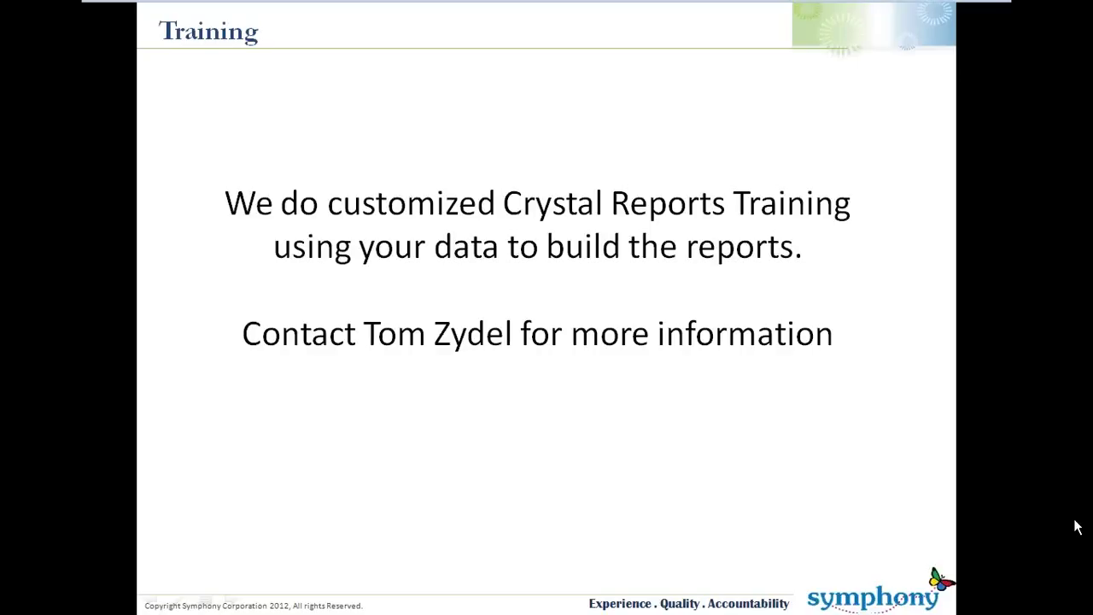
Step: Advance the slideshow to the closing 'Today's Agenda' slide listing Setting up a Dynamic parameter
key("Right")
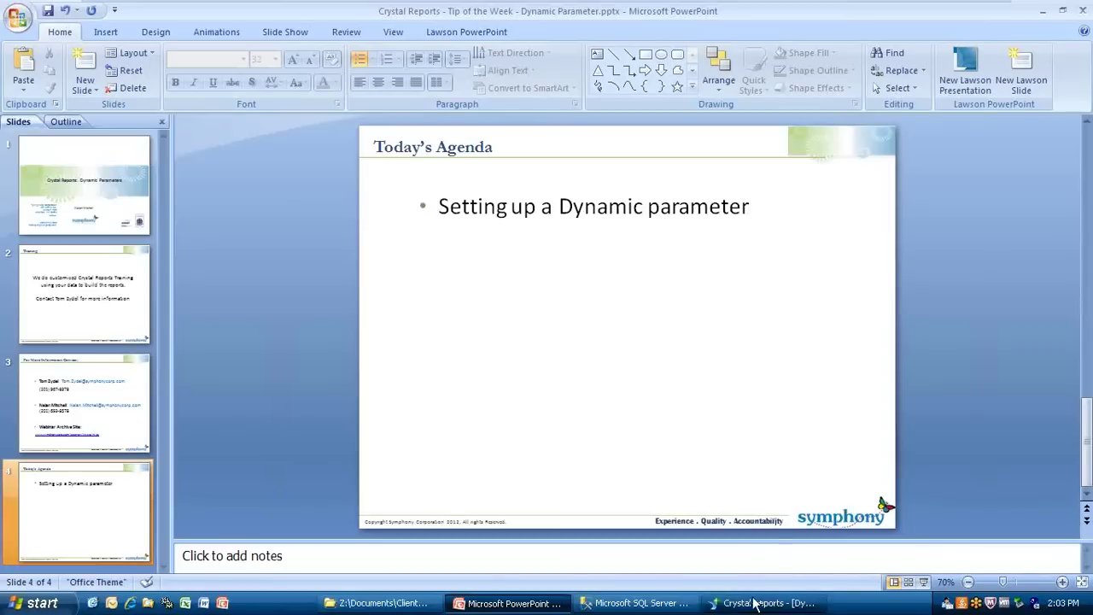
Step: Switch to the Dynamic Parameters report and bring up the Parameter Fields context menu
left_click(755, 603)
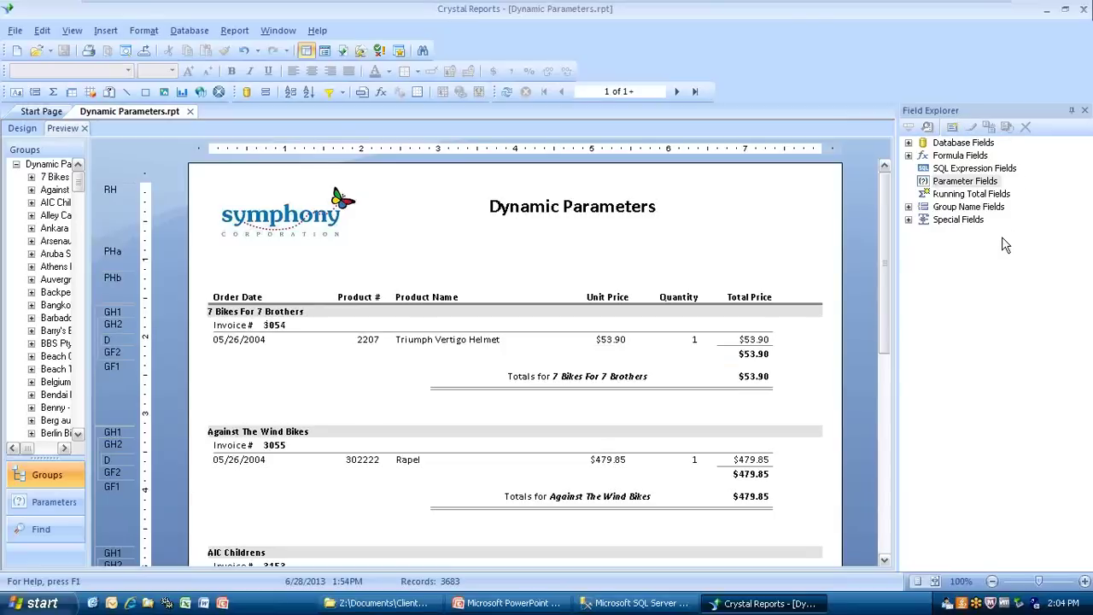
right_click(963, 182)
Step: Create a new parameter named Company with its List of Values set to Dynamic
left_click(993, 192)
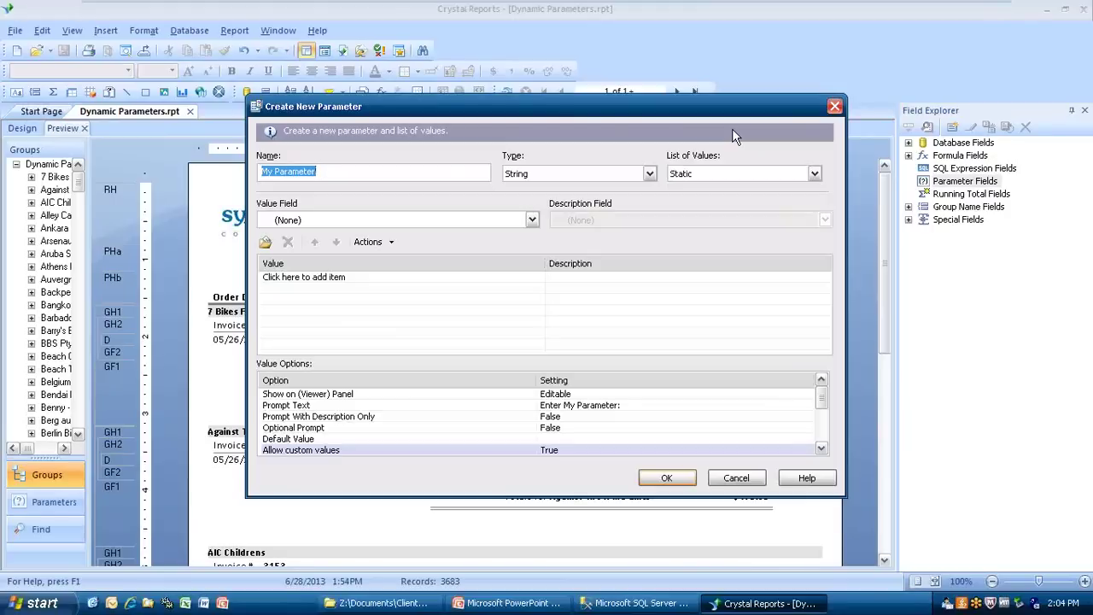
type("Company")
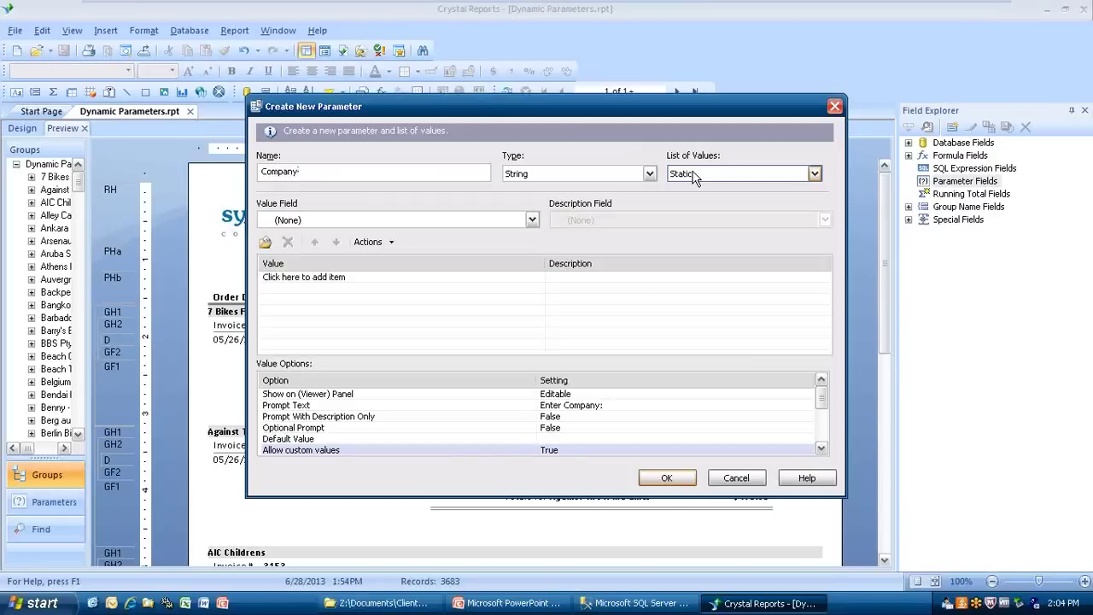
left_click(814, 174)
left_click(694, 186)
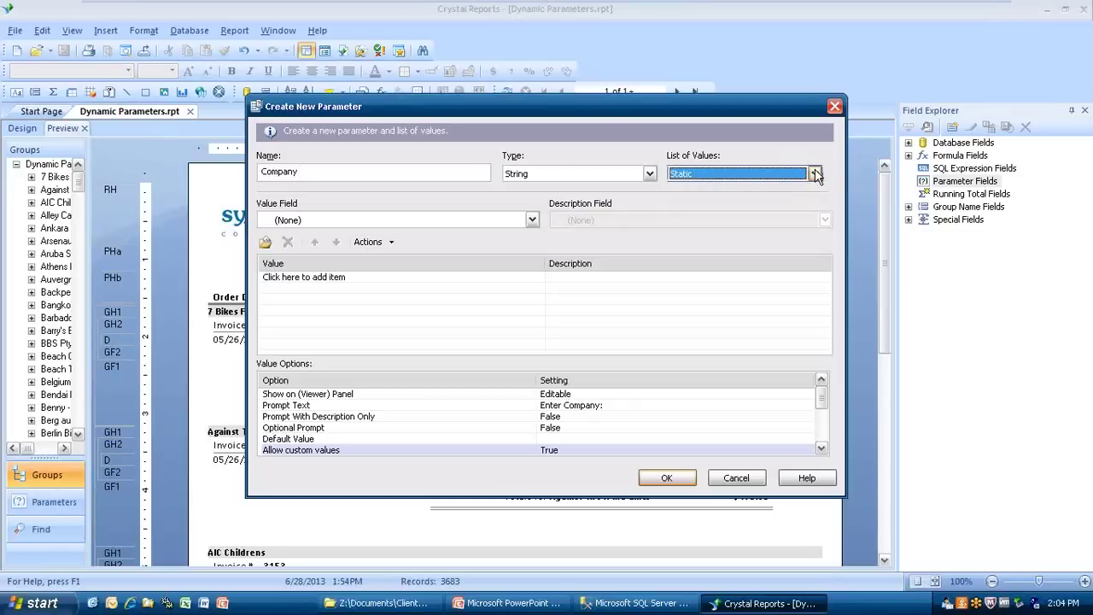
left_click(815, 174)
left_click(743, 192)
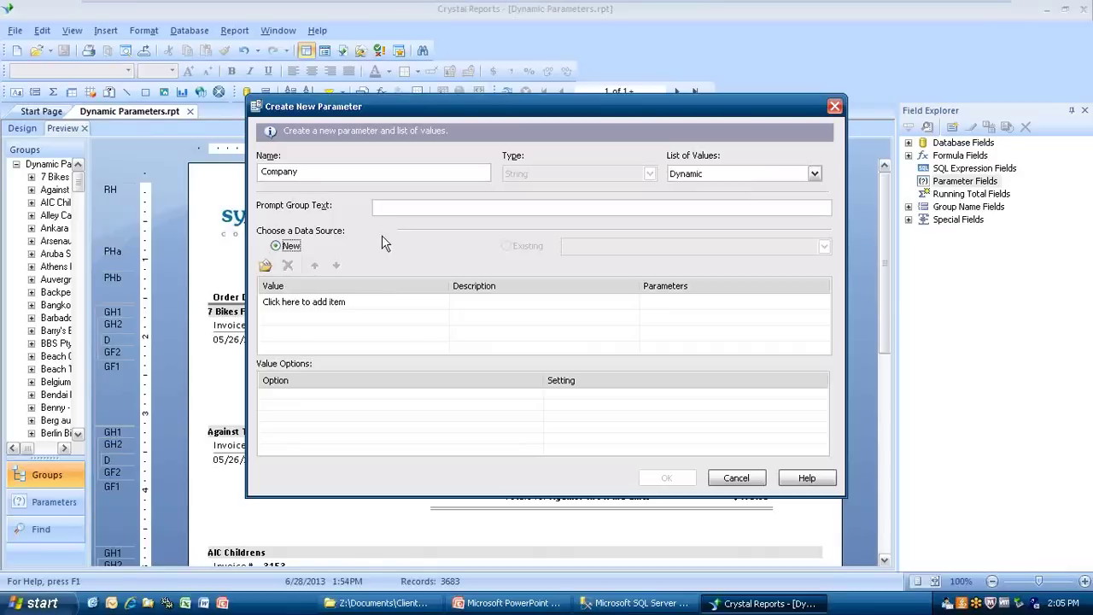
Step: Rename the parameter from Company to Customer Name and delete the trial Customer ID value row
left_click(267, 267)
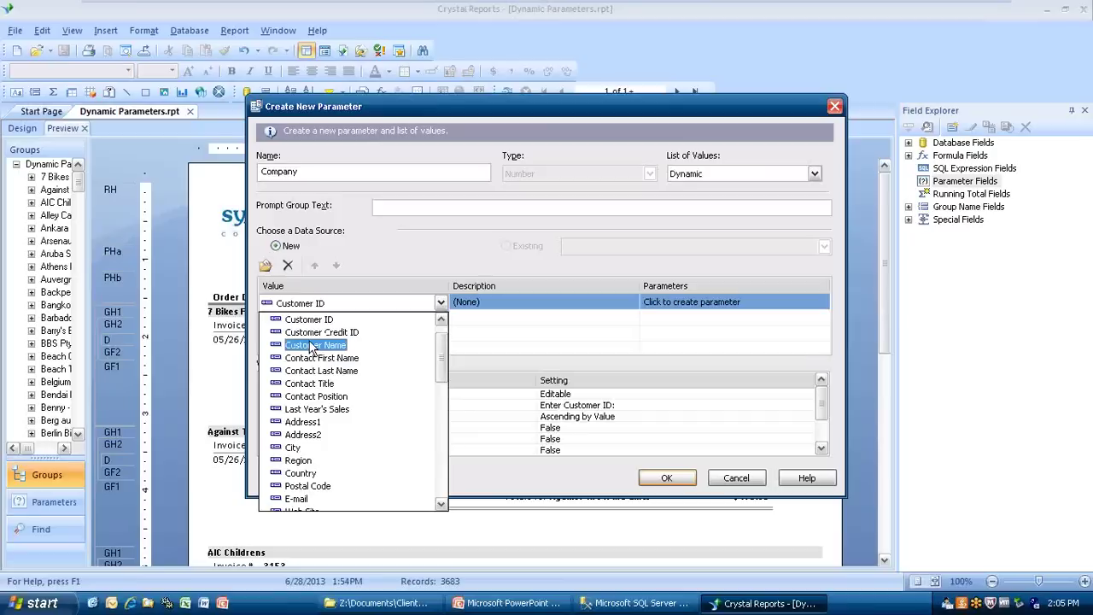
left_click(310, 176)
left_click_drag(310, 172, 182, 163)
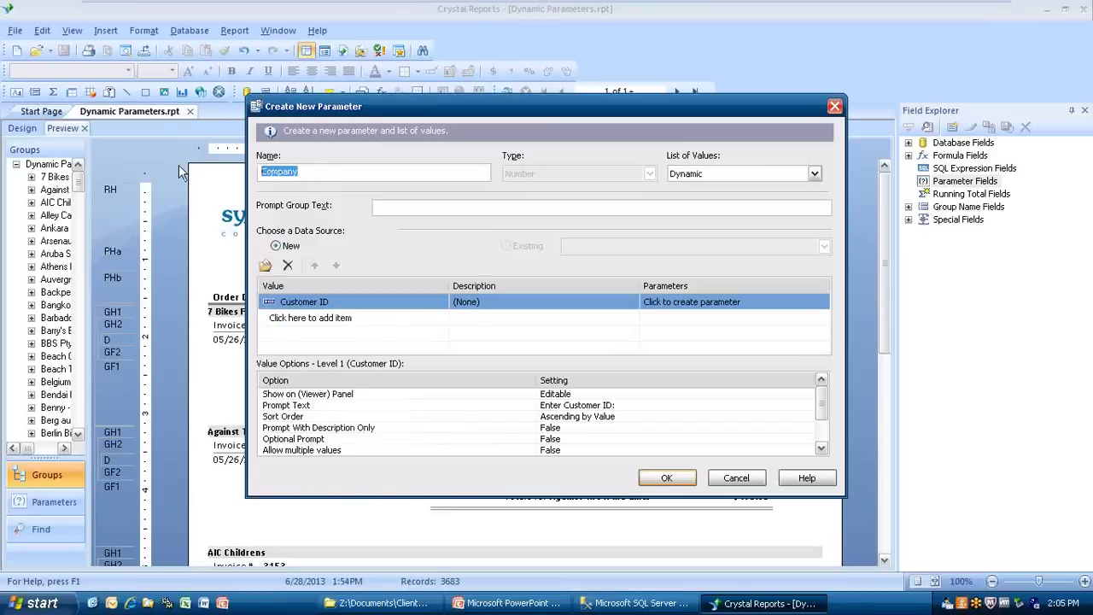
type("C")
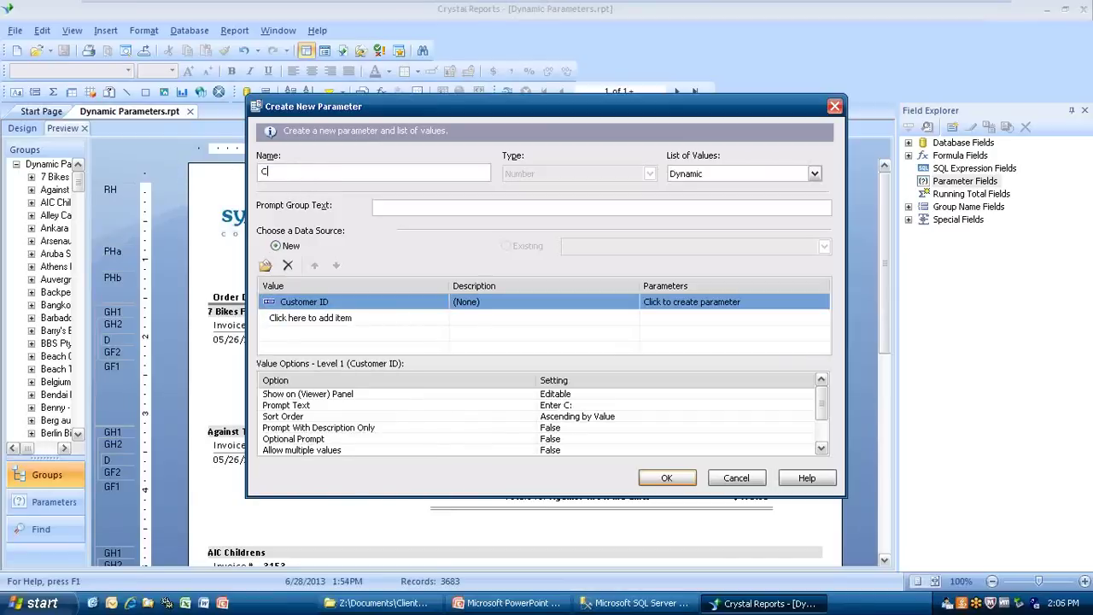
type("ustomer Name")
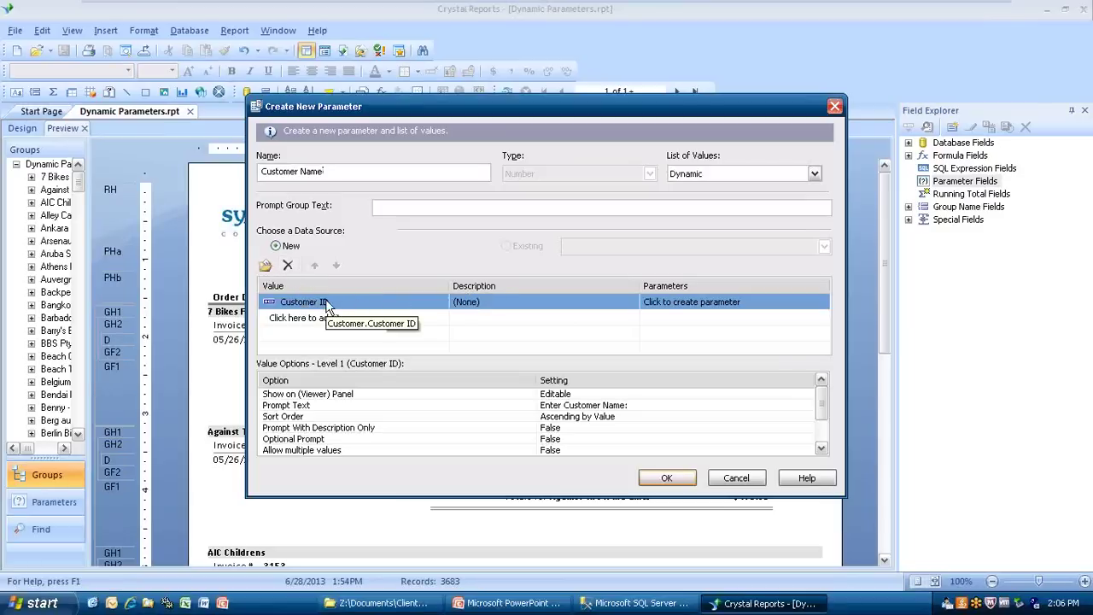
left_click(288, 266)
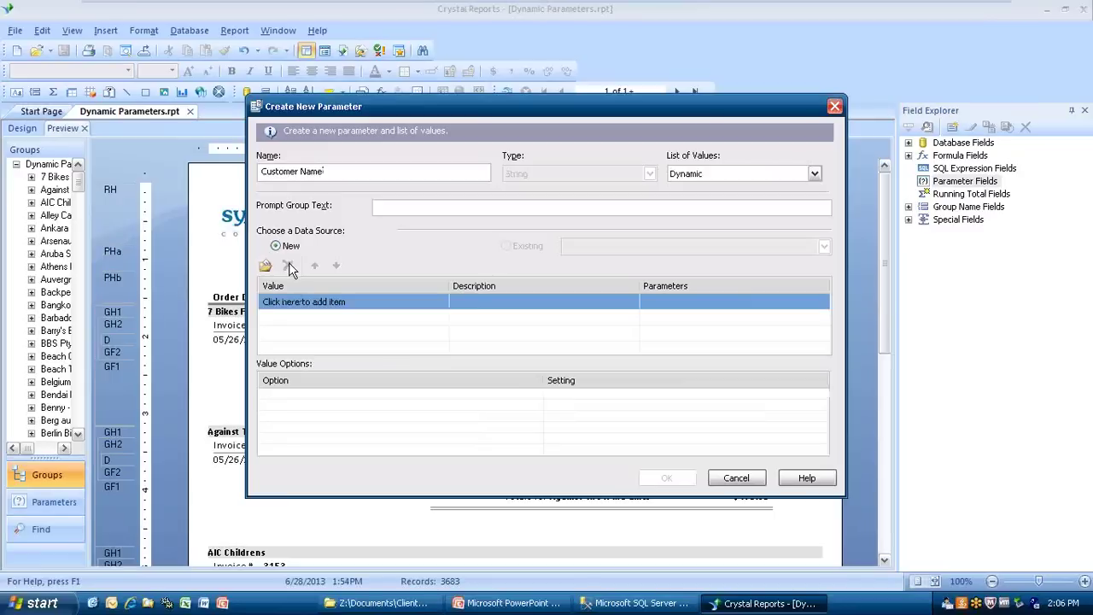
Step: Use Customer Name as the list value with Customer ID as description, and create its prompt parameter
left_click(266, 265)
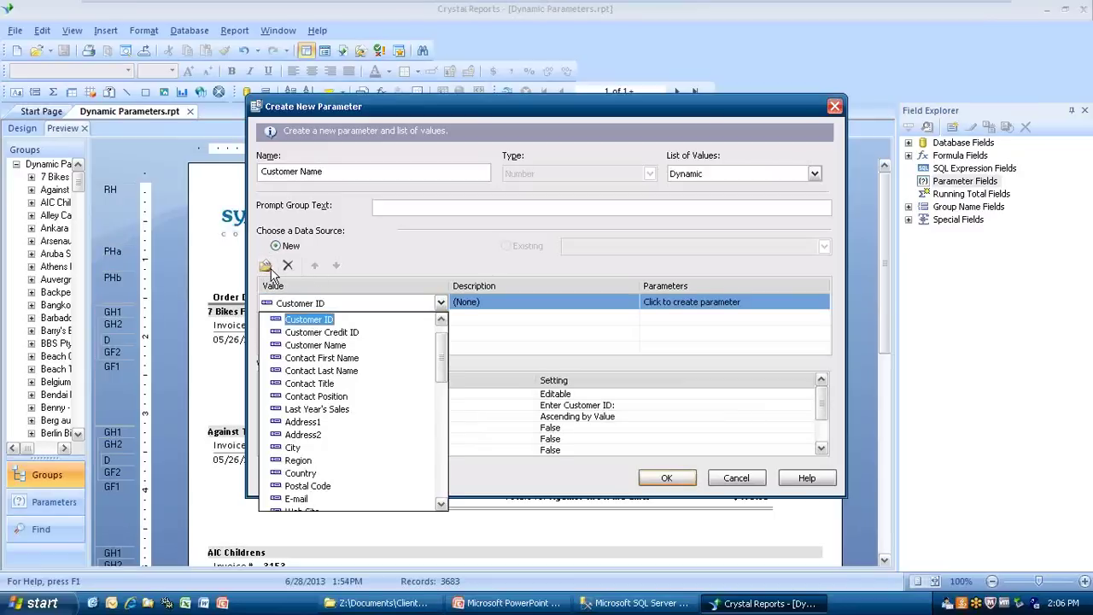
left_click(313, 345)
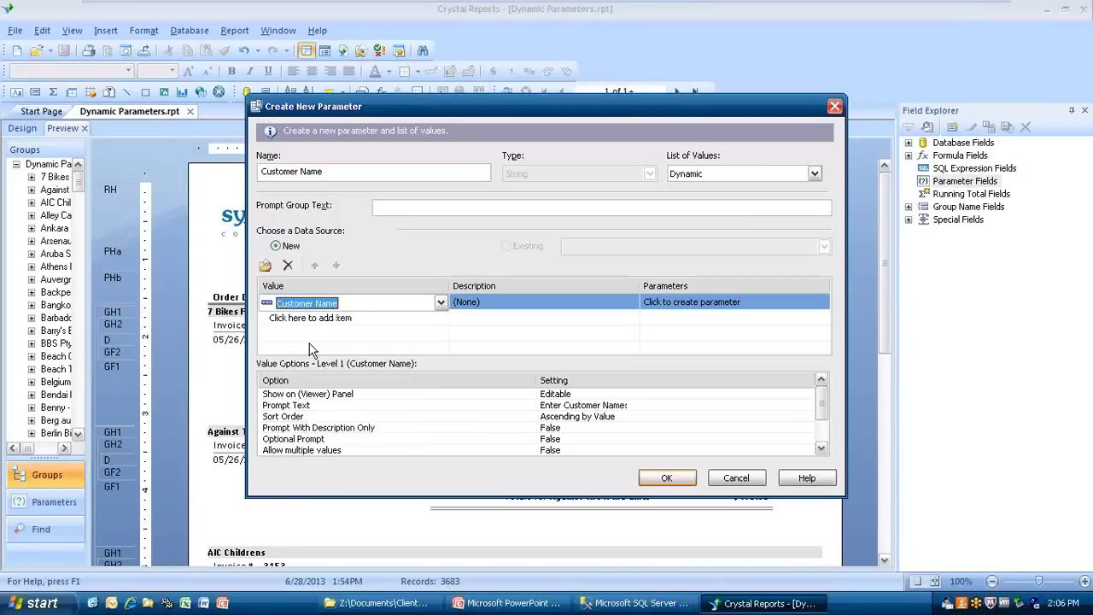
left_click(484, 304)
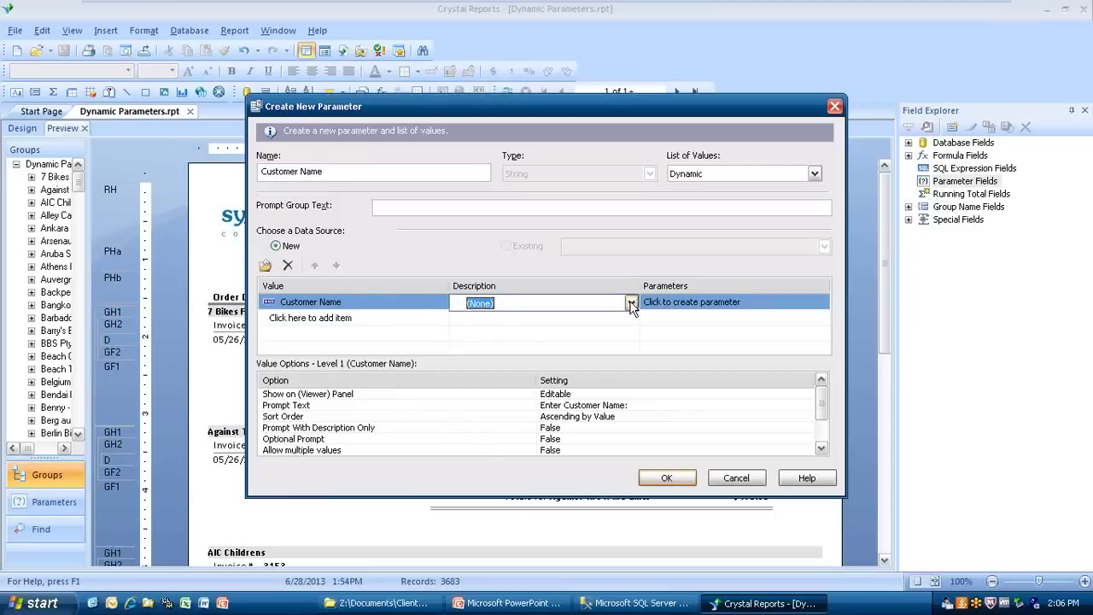
left_click(631, 304)
left_click(519, 346)
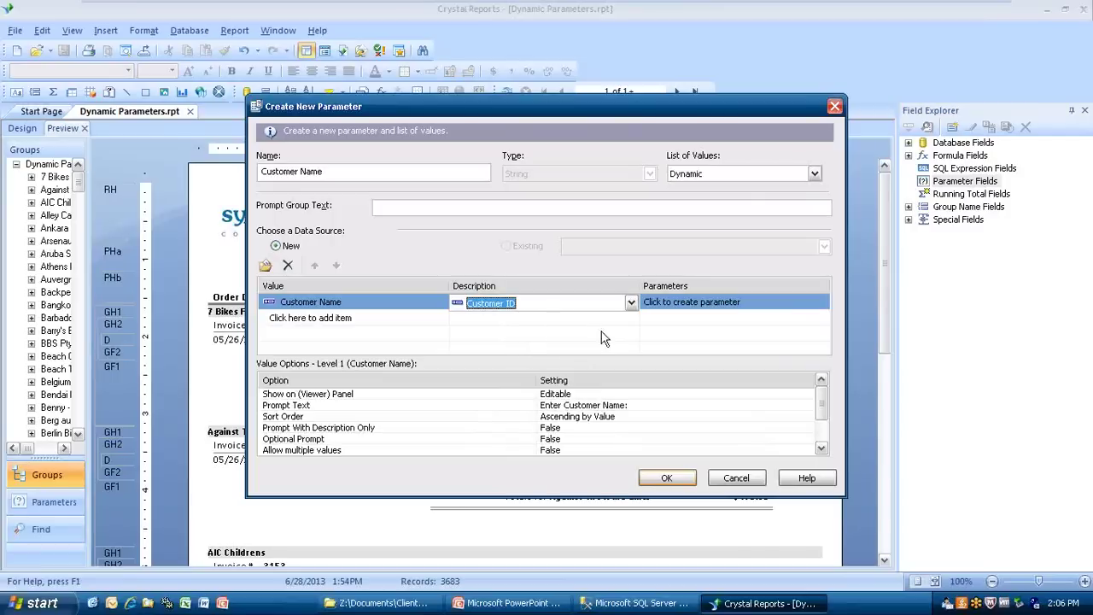
left_click(702, 307)
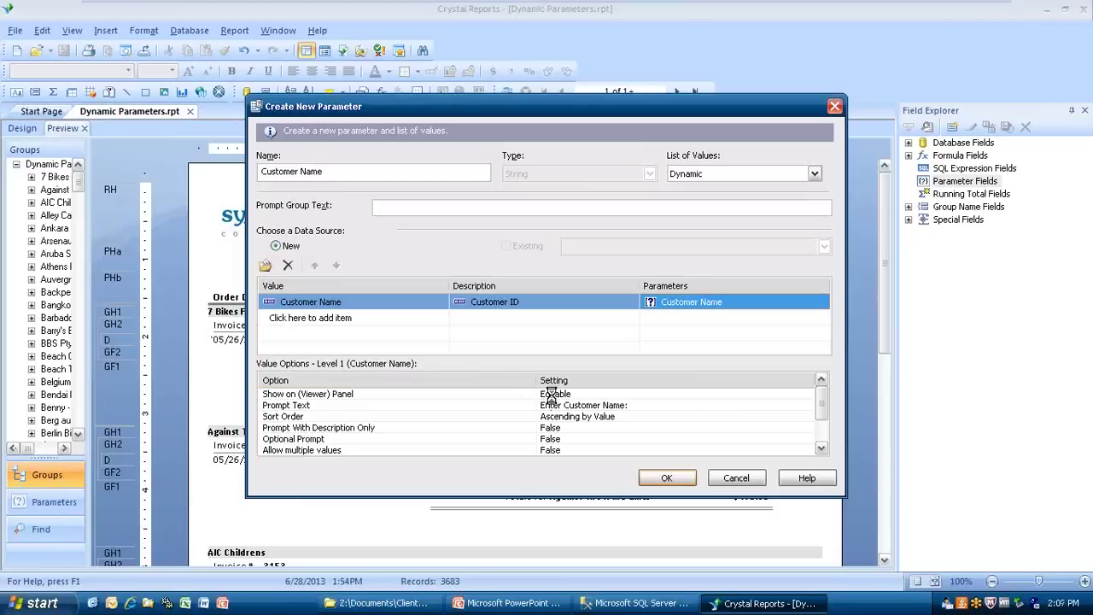
Step: Set Show on (Viewer) Panel to Editable and select the Prompt Text setting for editing
left_click(551, 394)
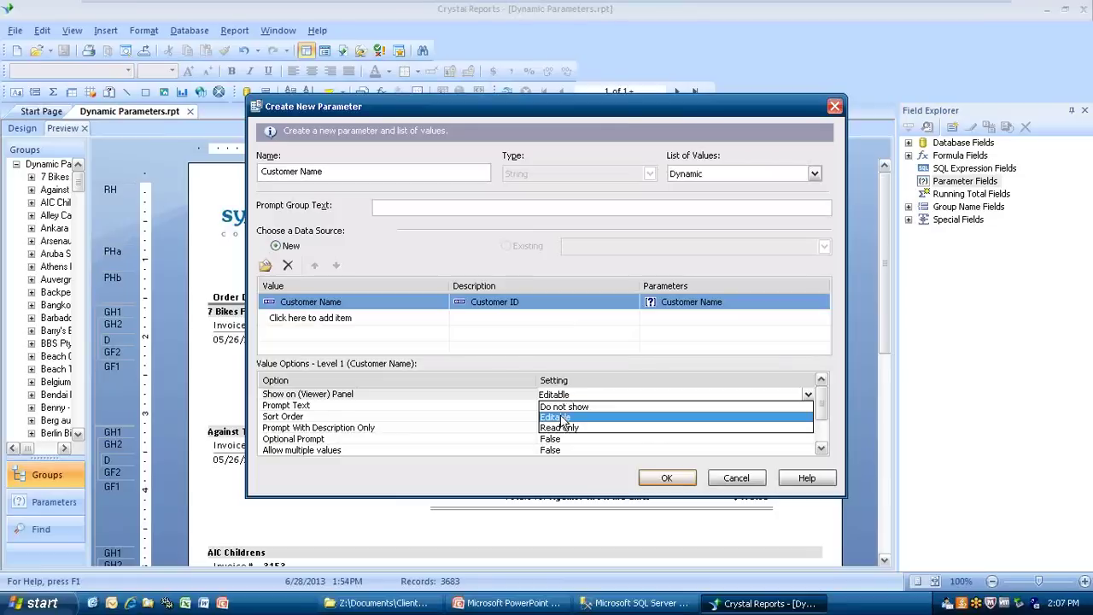
left_click(562, 417)
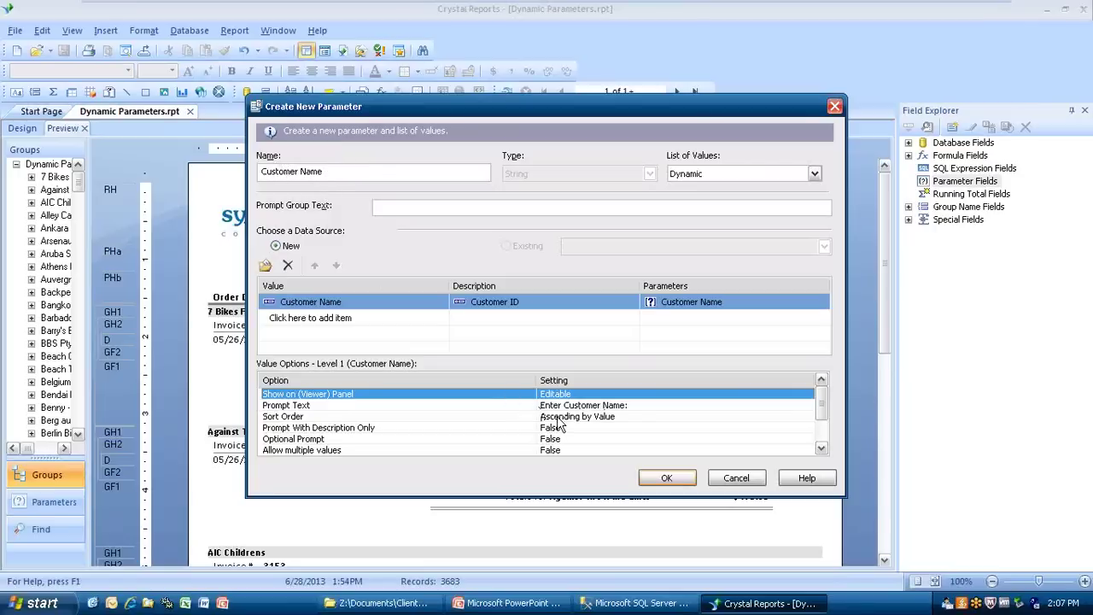
left_click(595, 404)
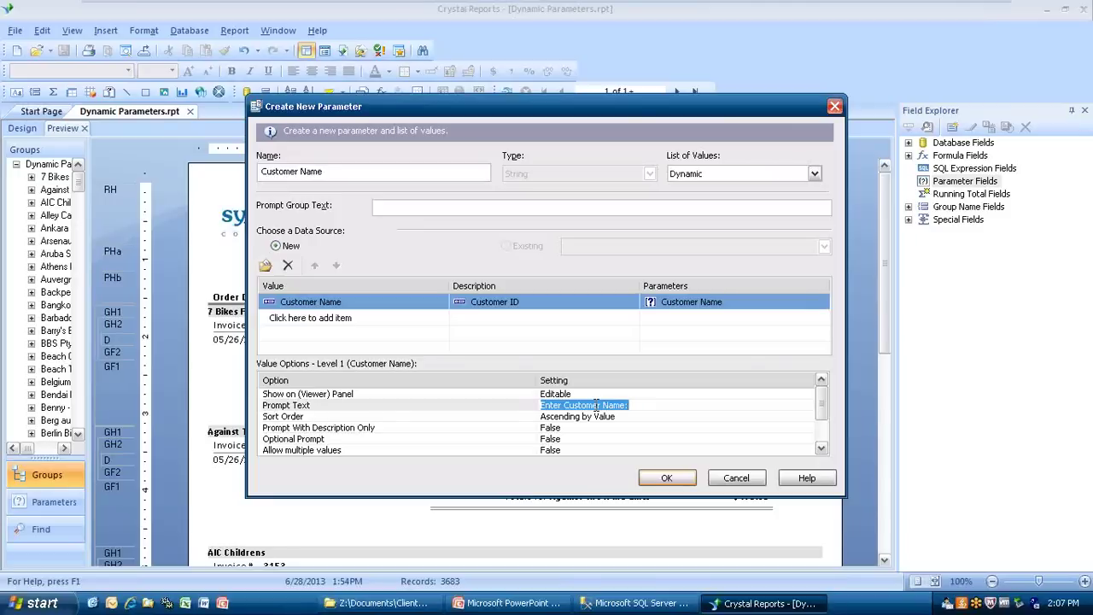
Step: Set the prompt text to 'Select Customer: or leave blank and receive all Customers', keeping Ascending by Value
type("S")
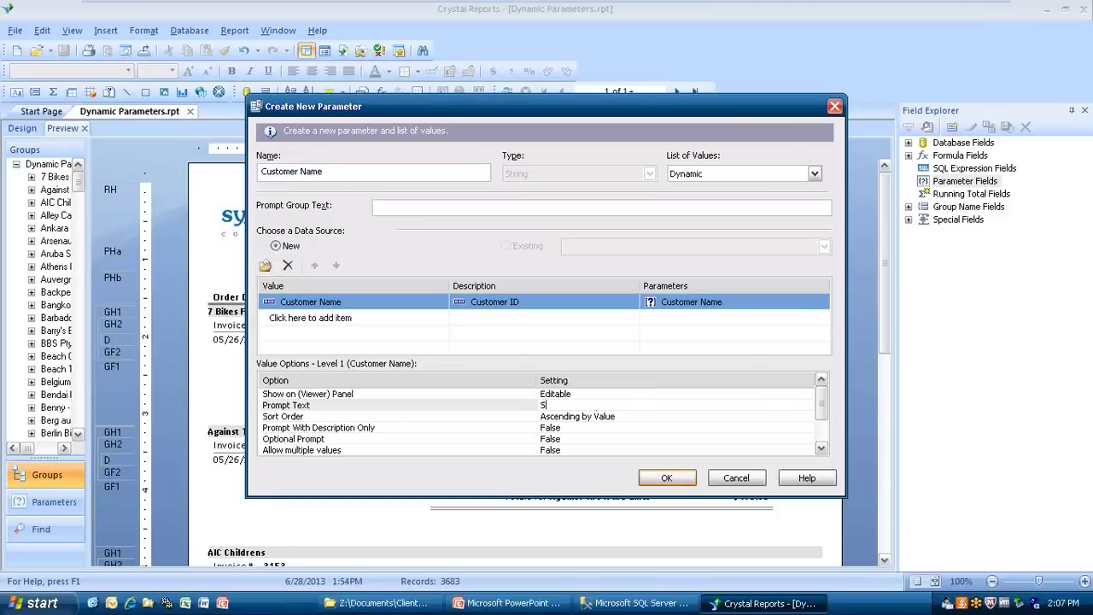
type("elect Cistomer")
type("or leave ba")
type("nk and i")
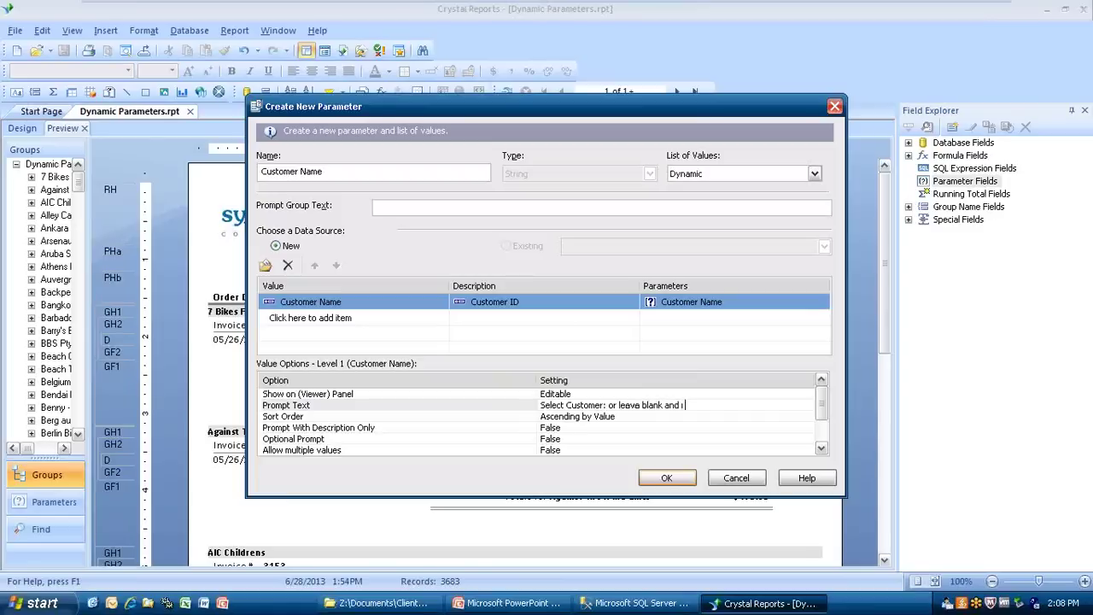
type("epiew")
key("BackSpace")
key("BackSpace")
key("BackSpace")
type("eive all Customers")
left_click(820, 452)
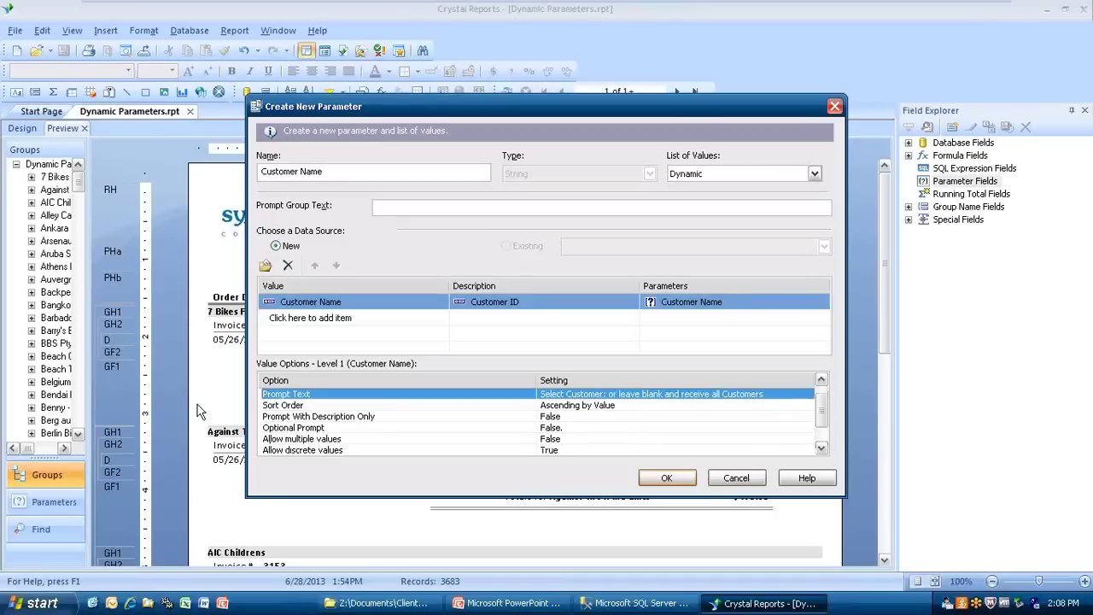
left_click(605, 406)
left_click(604, 408)
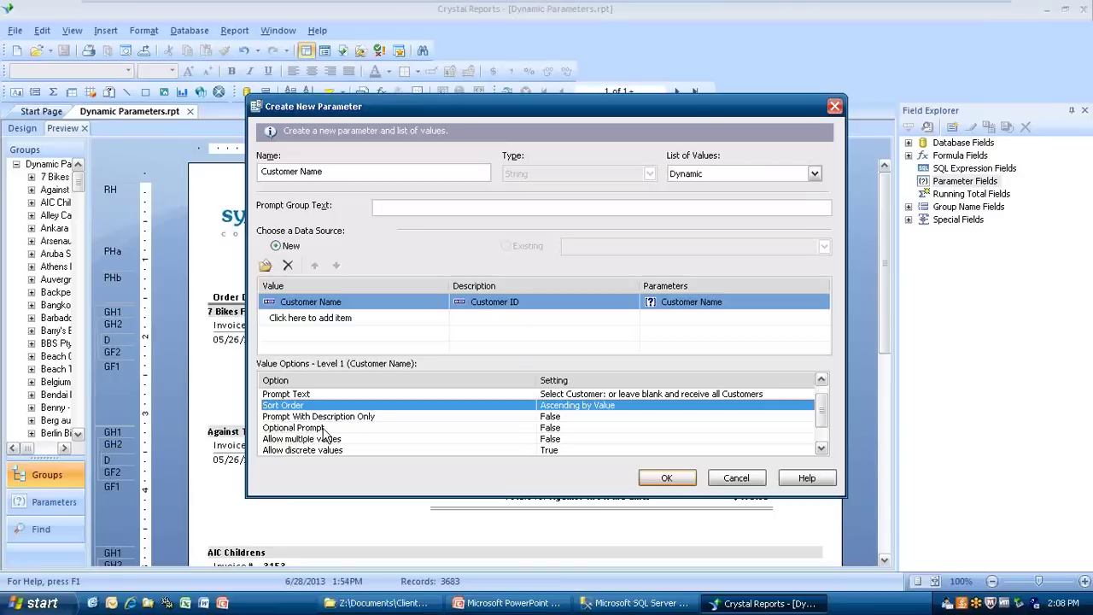
Step: Set Optional Prompt to True and accept the warning about existing formulas
left_click(559, 429)
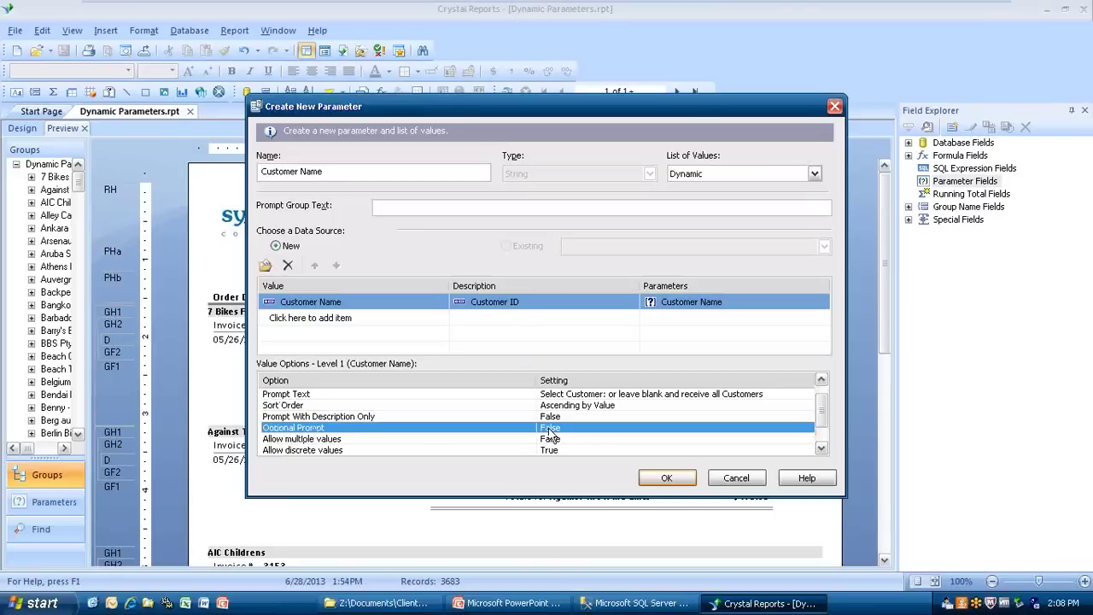
left_click(554, 428)
left_click(550, 440)
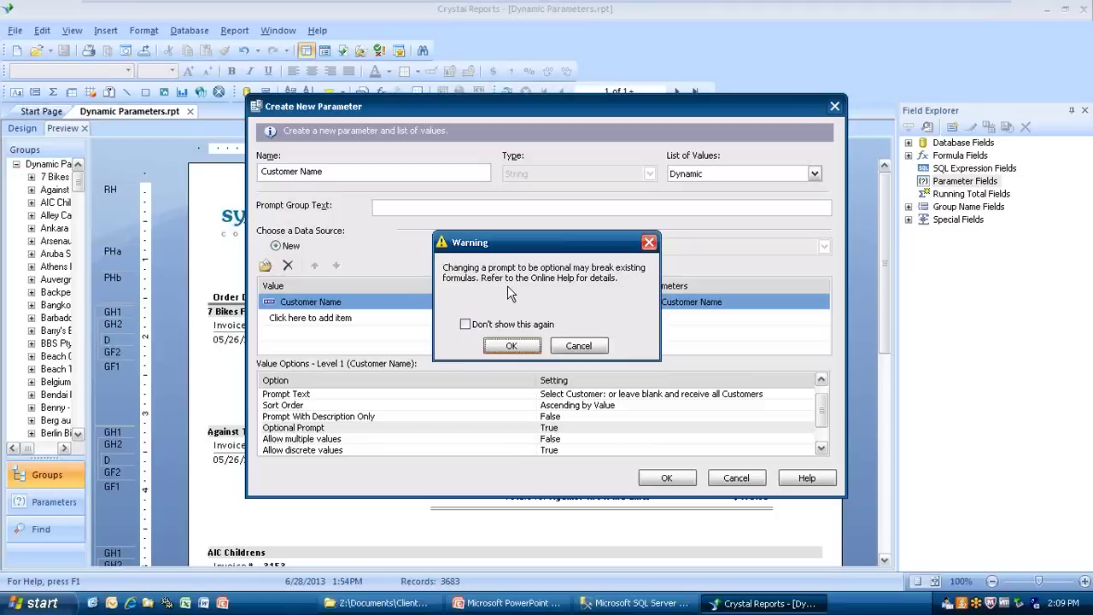
left_click(510, 345)
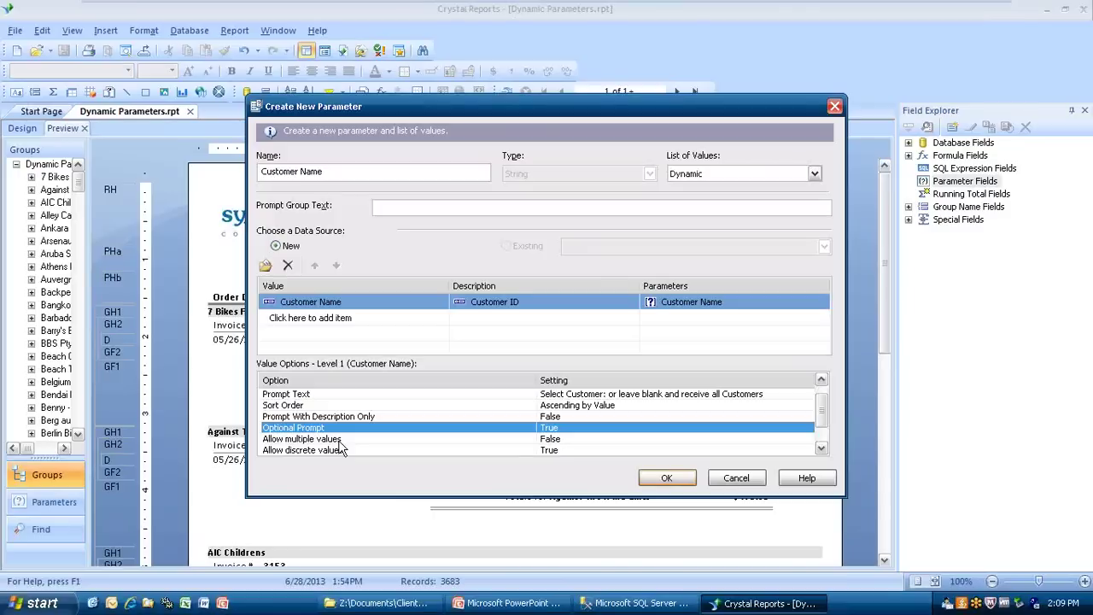
Step: Set Allow multiple values to True and save the Customer Name parameter
left_click(554, 441)
left_click(551, 440)
left_click(553, 458)
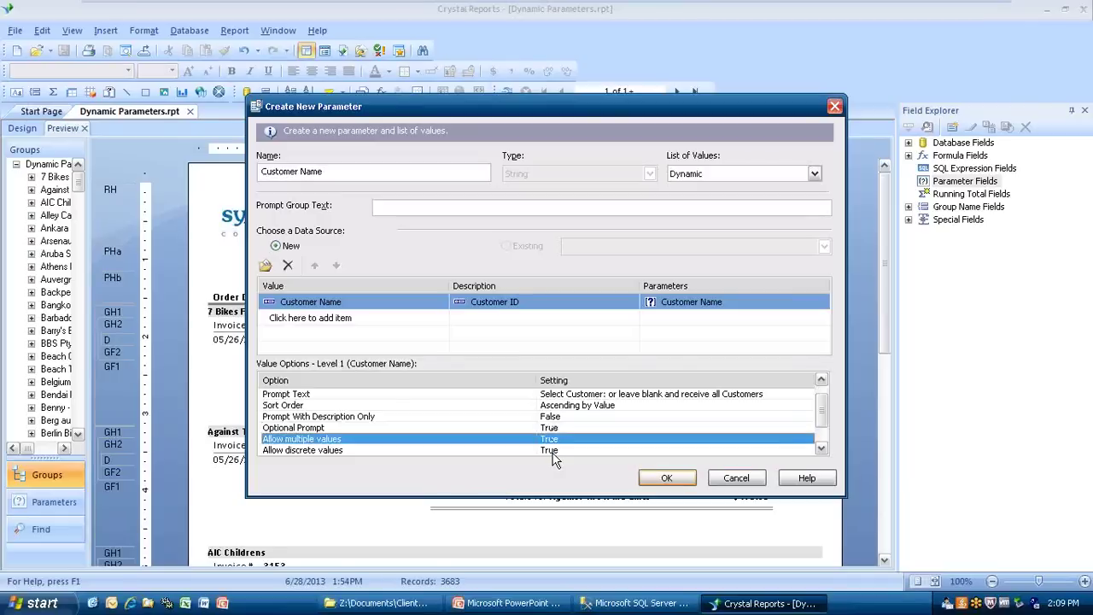
left_click(822, 447)
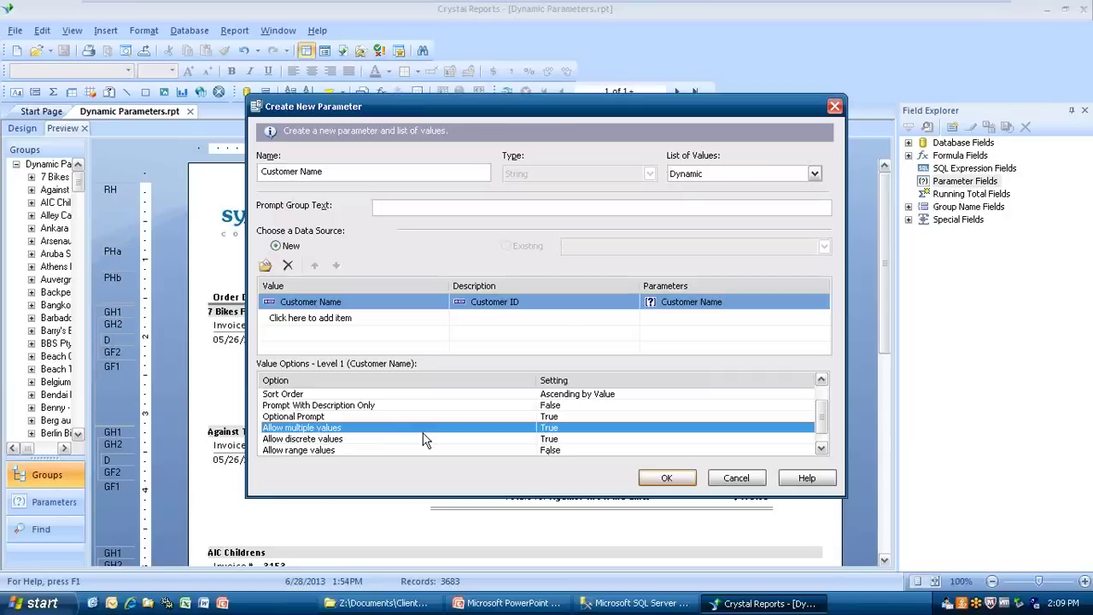
left_click(822, 450)
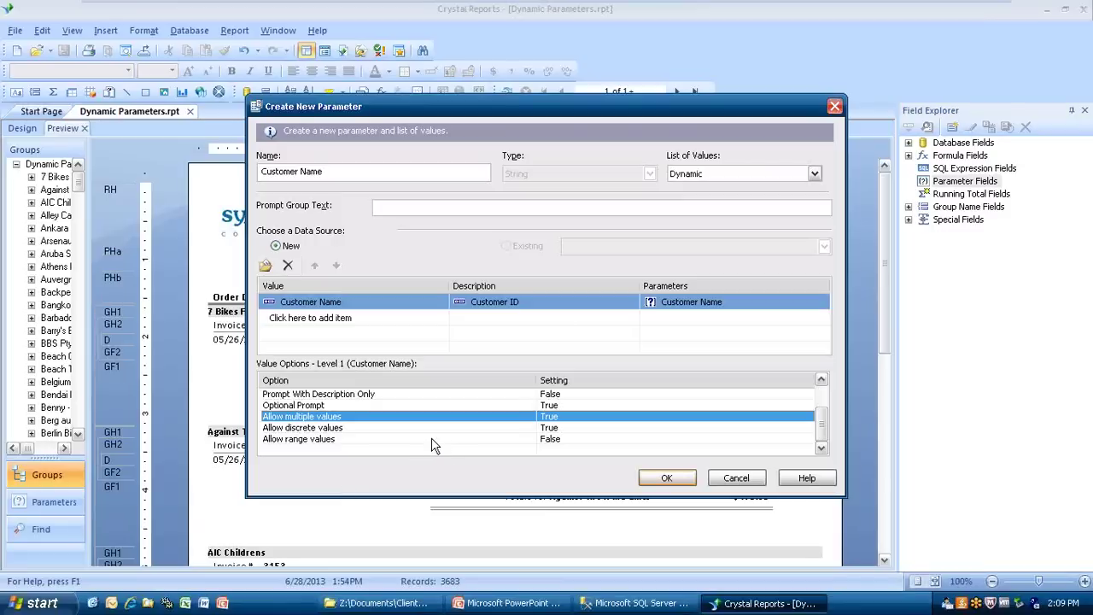
left_click(664, 479)
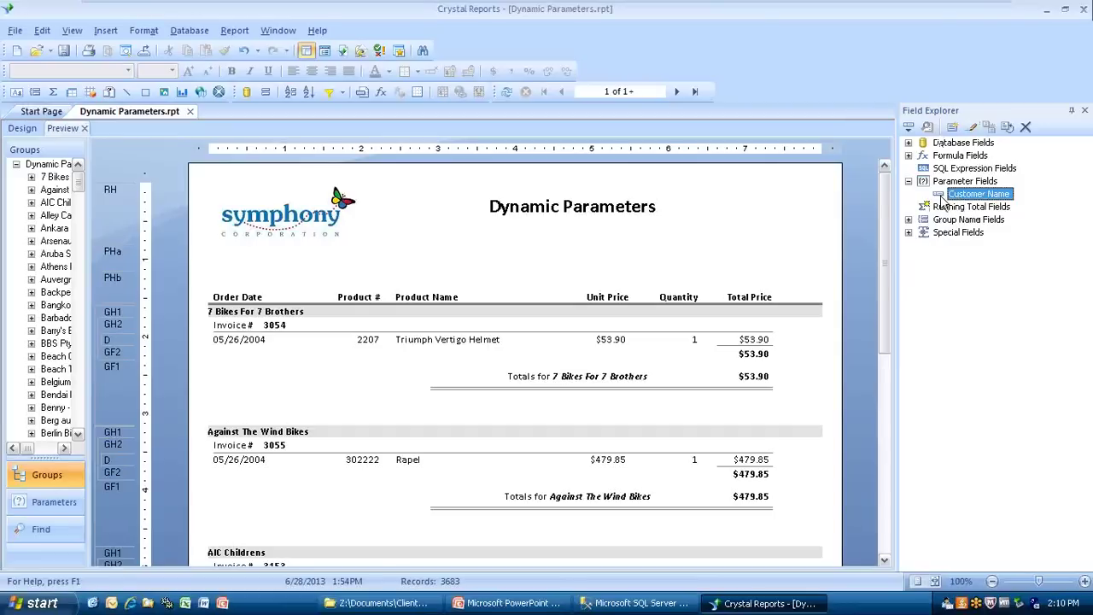
Step: Refresh the Dynamic Parameters report data and confirm the Refresh Report Data prompt
left_click(508, 91)
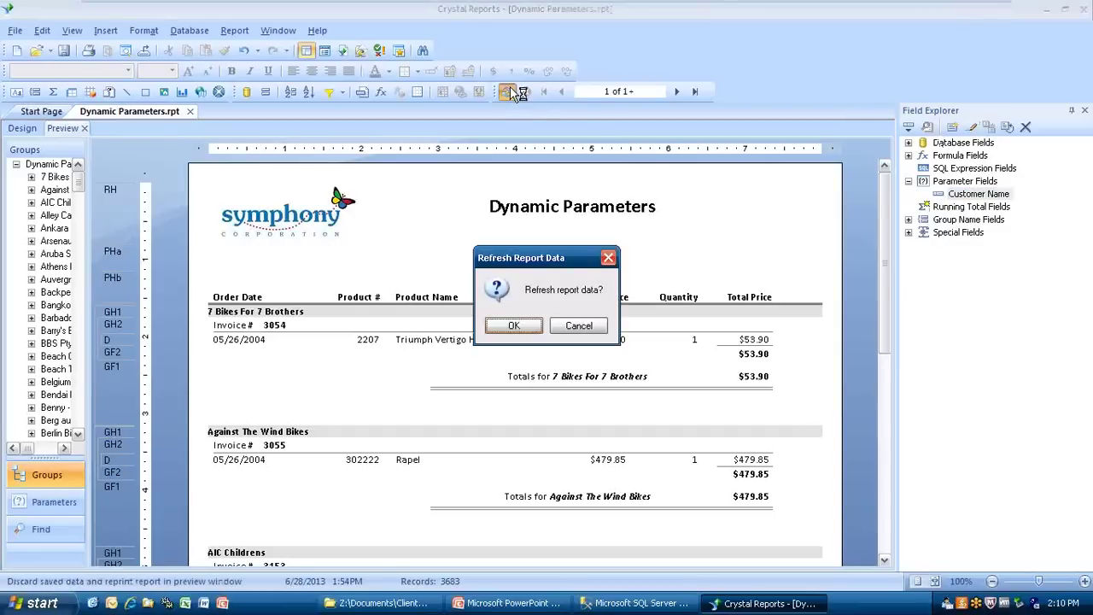
left_click(525, 325)
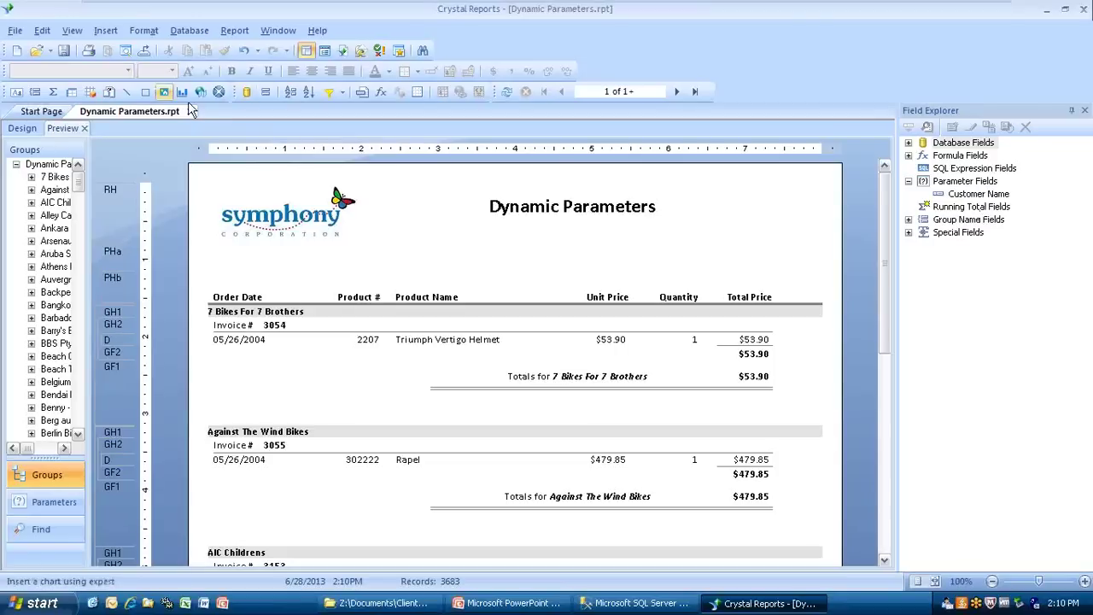
Step: Use Select Expert to filter Customer.Customer Name as 'is equal to' {?Customer Name}
left_click(329, 96)
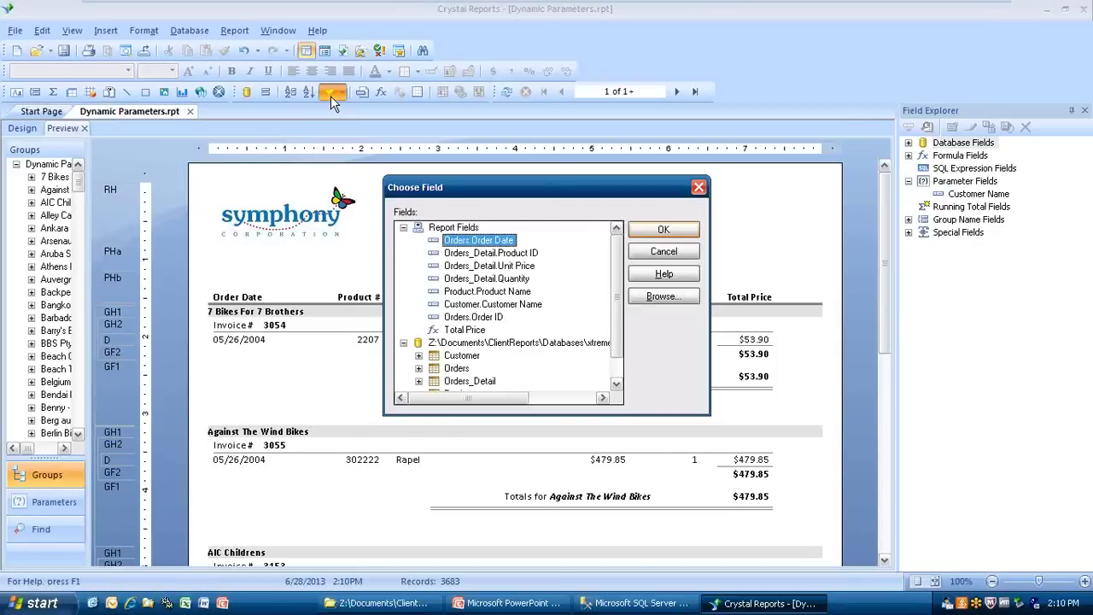
left_click(481, 306)
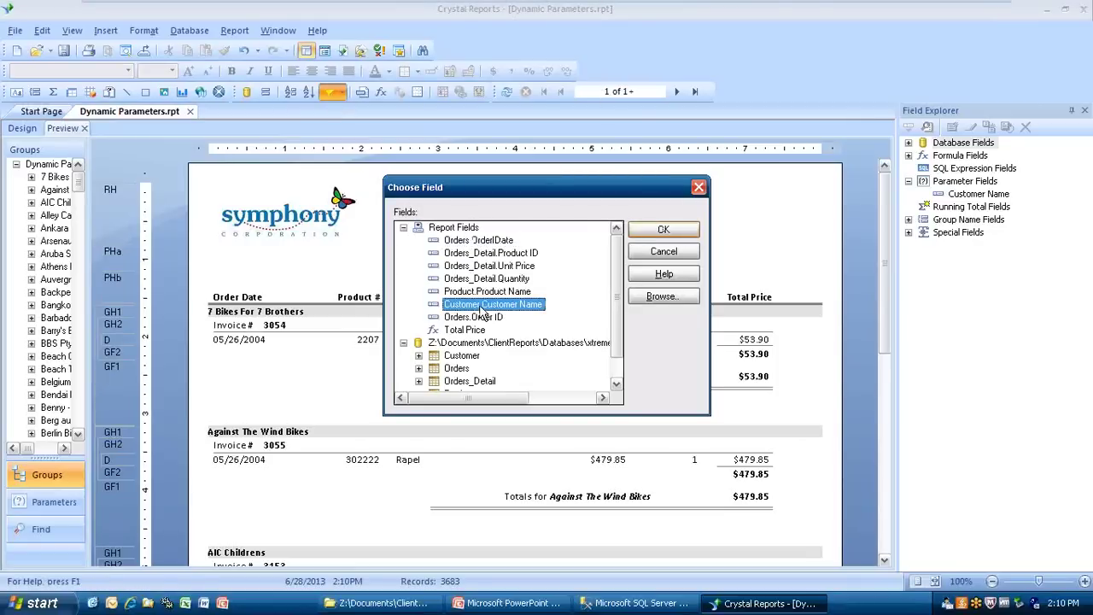
left_click(651, 235)
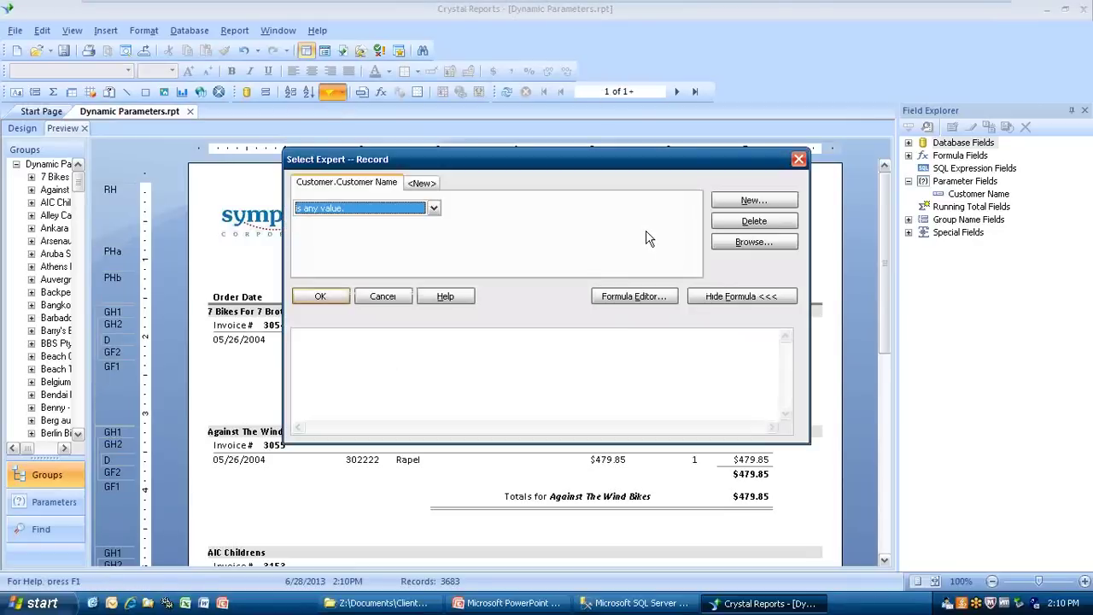
left_click(434, 209)
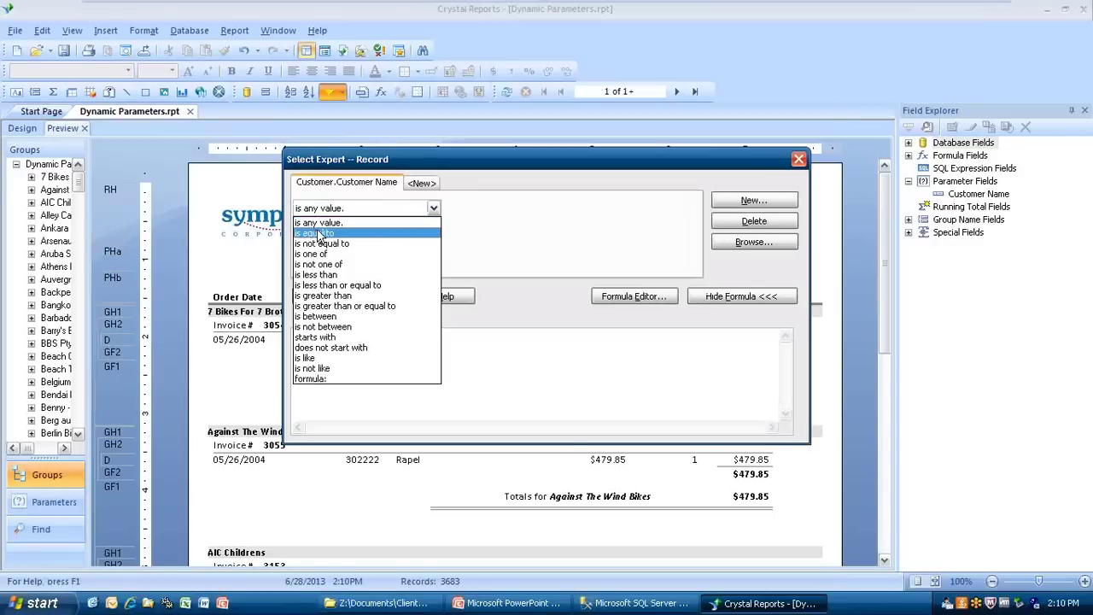
left_click(322, 234)
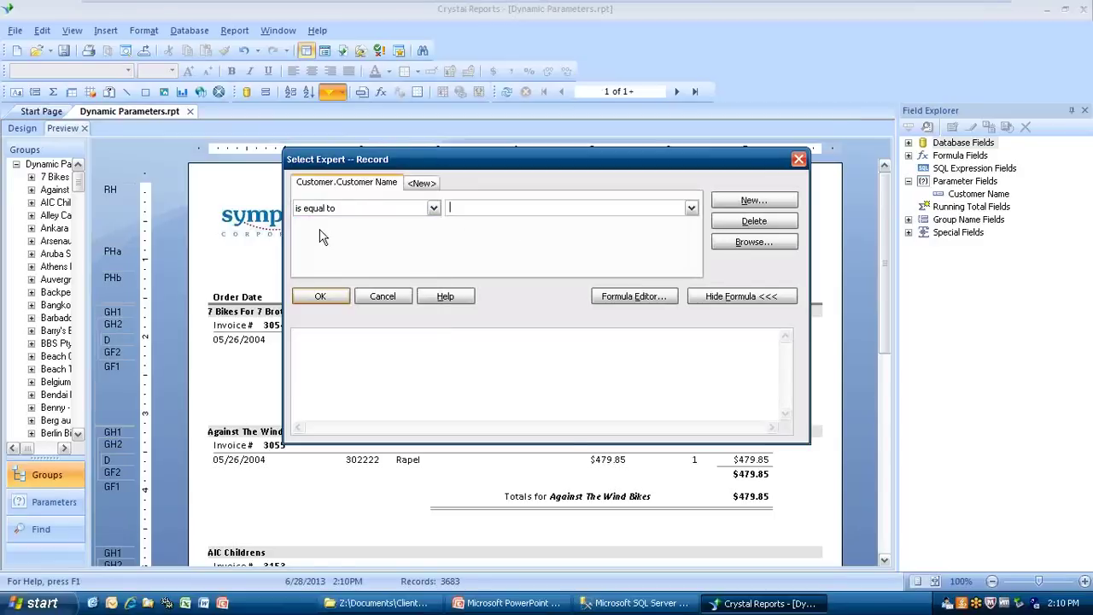
left_click(691, 208)
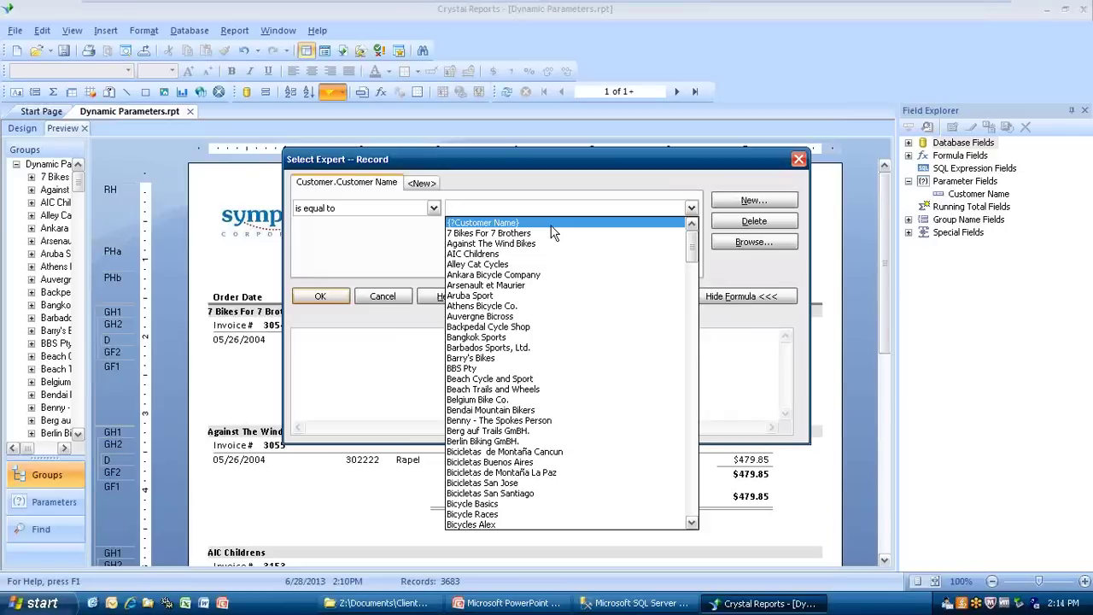
left_click(506, 222)
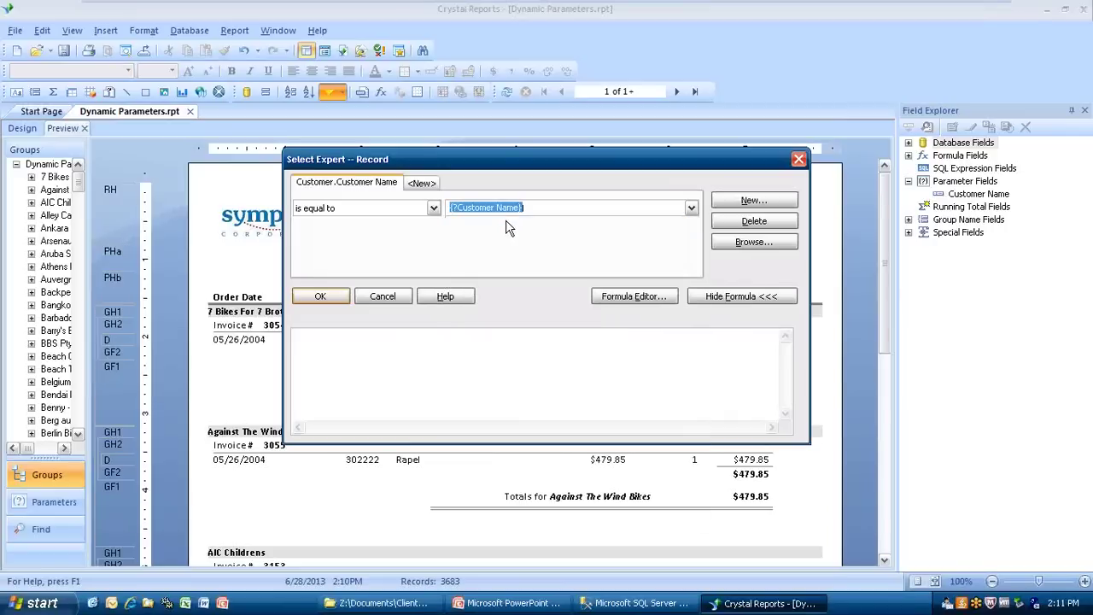
left_click(315, 296)
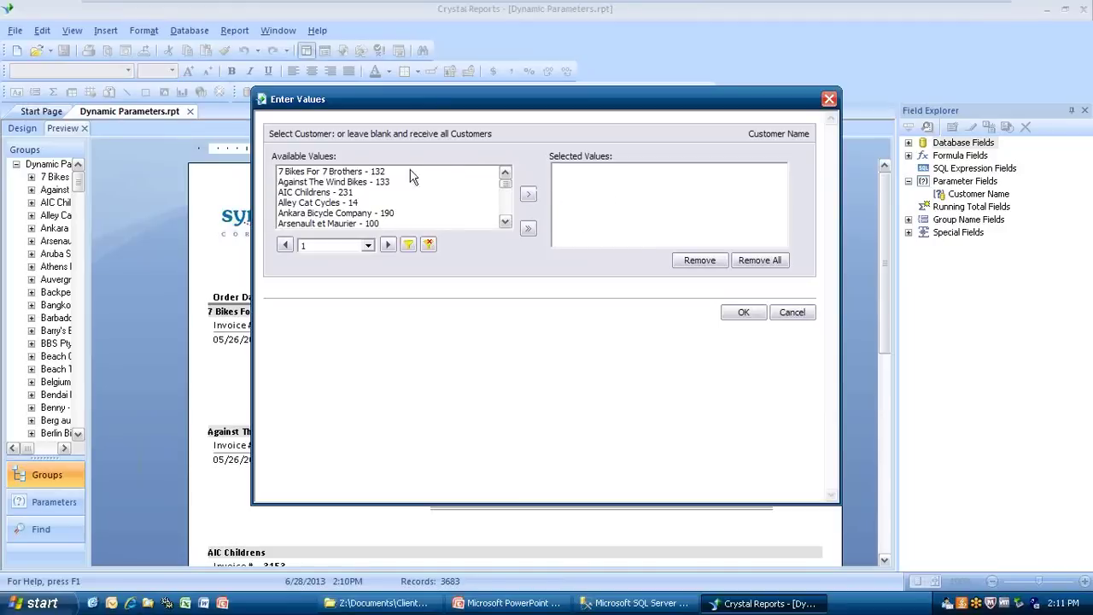
Step: Leave the prompt blank and page to the last of 194 pages, then back to the first
left_click(751, 313)
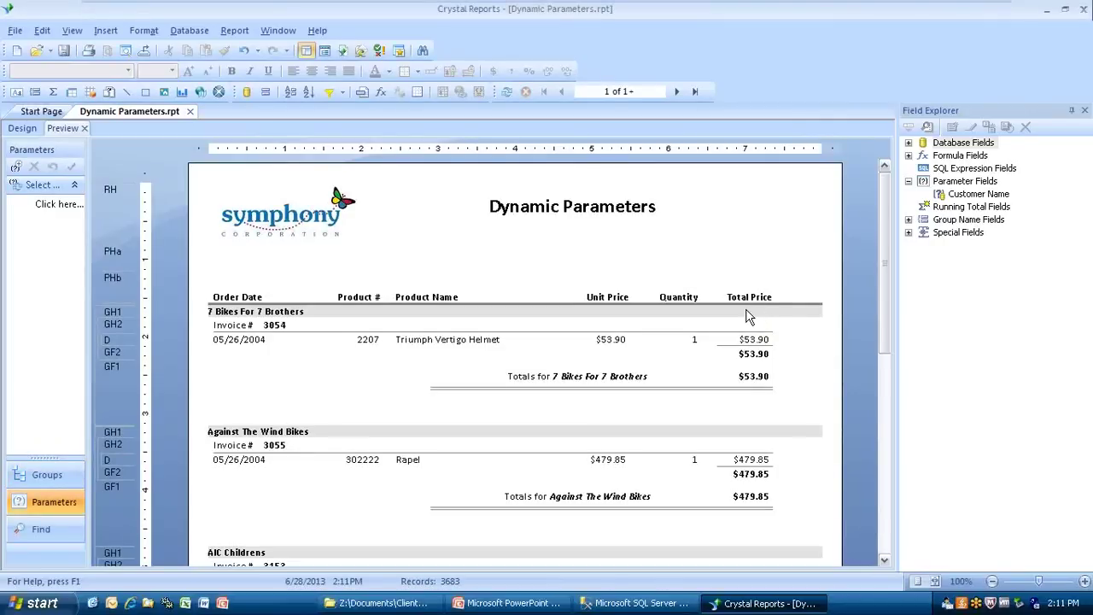
left_click(696, 91)
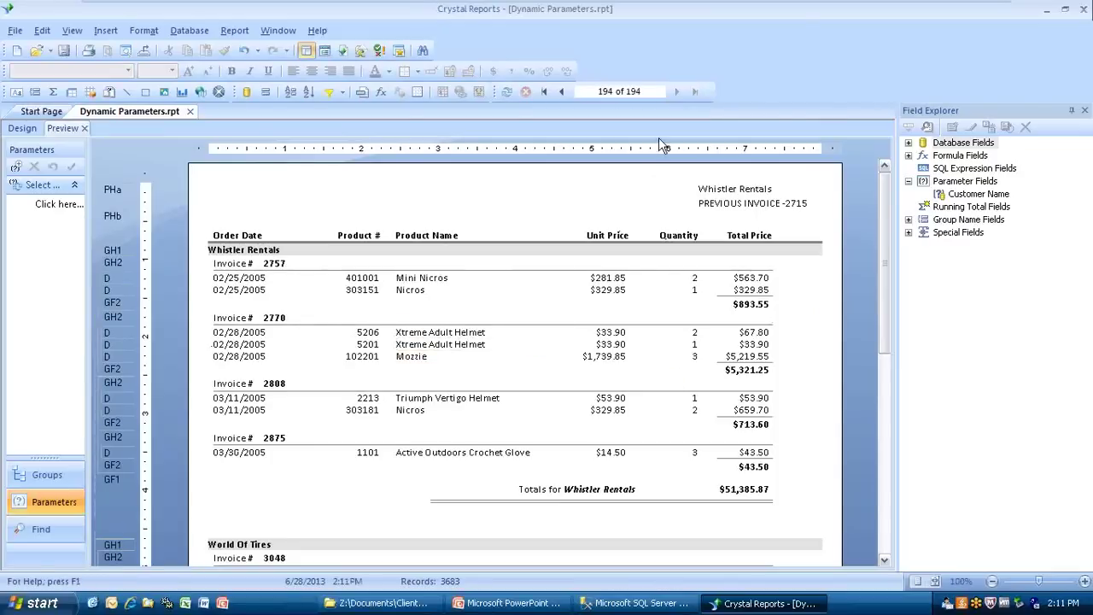
left_click(542, 92)
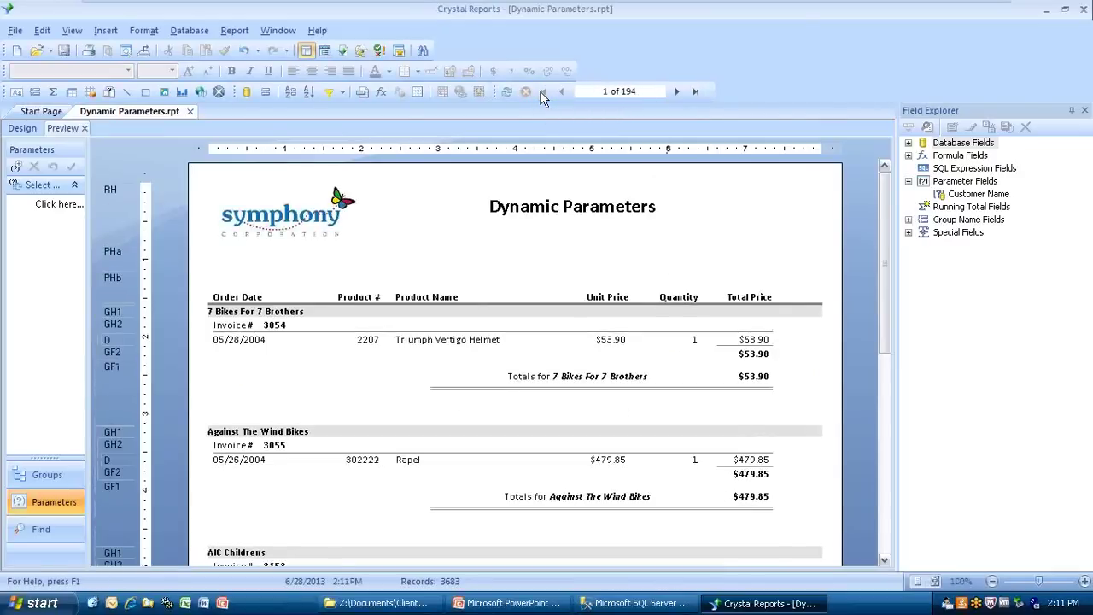
left_click(239, 32)
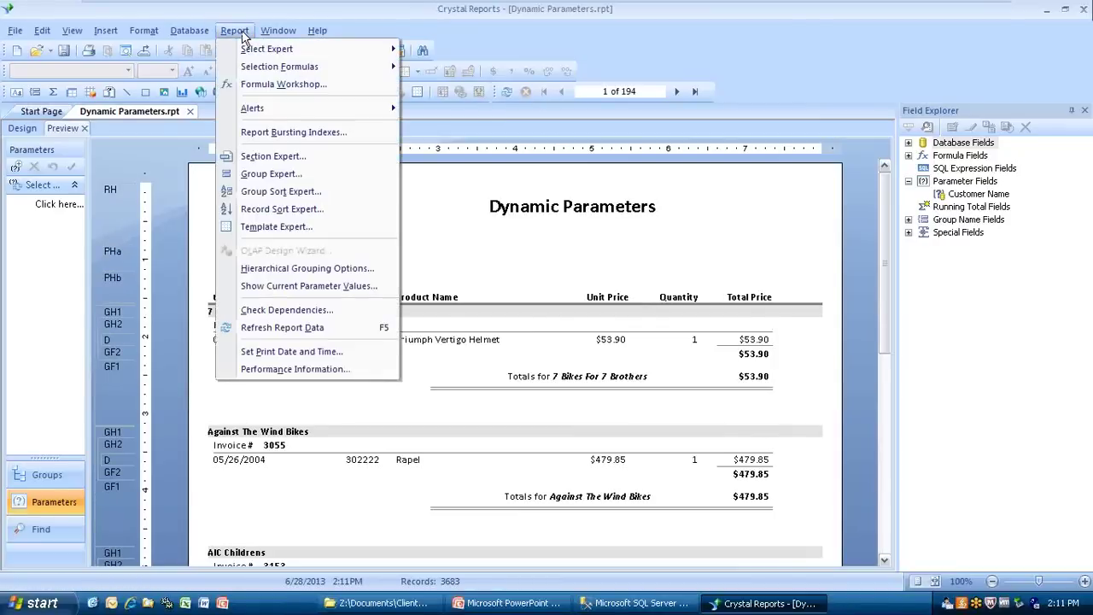
mouse_move(274, 67)
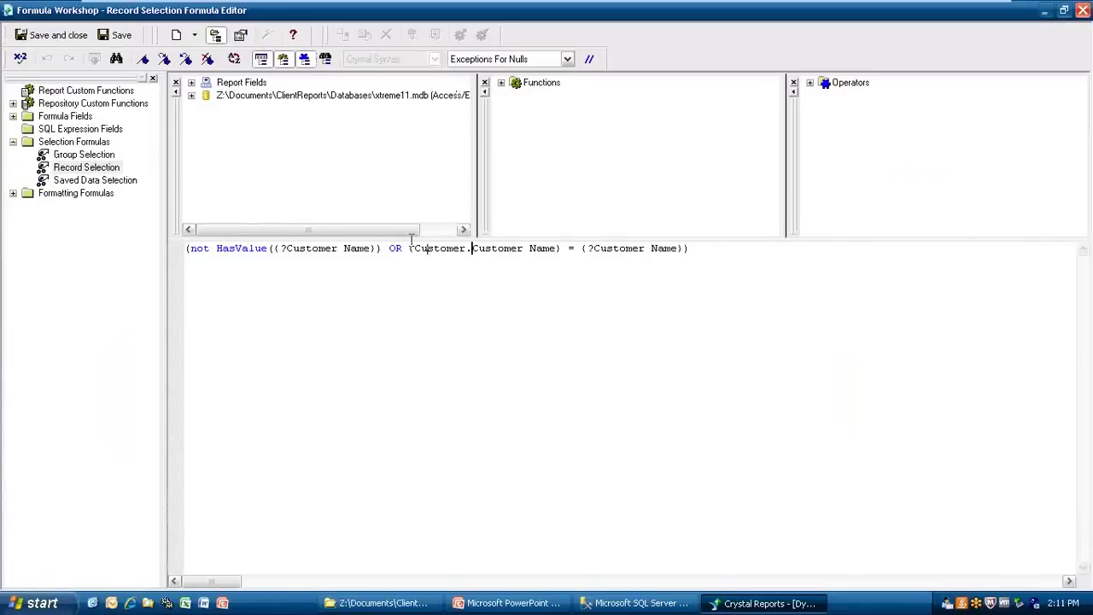
left_click(471, 248)
left_click_drag(409, 248, 686, 258)
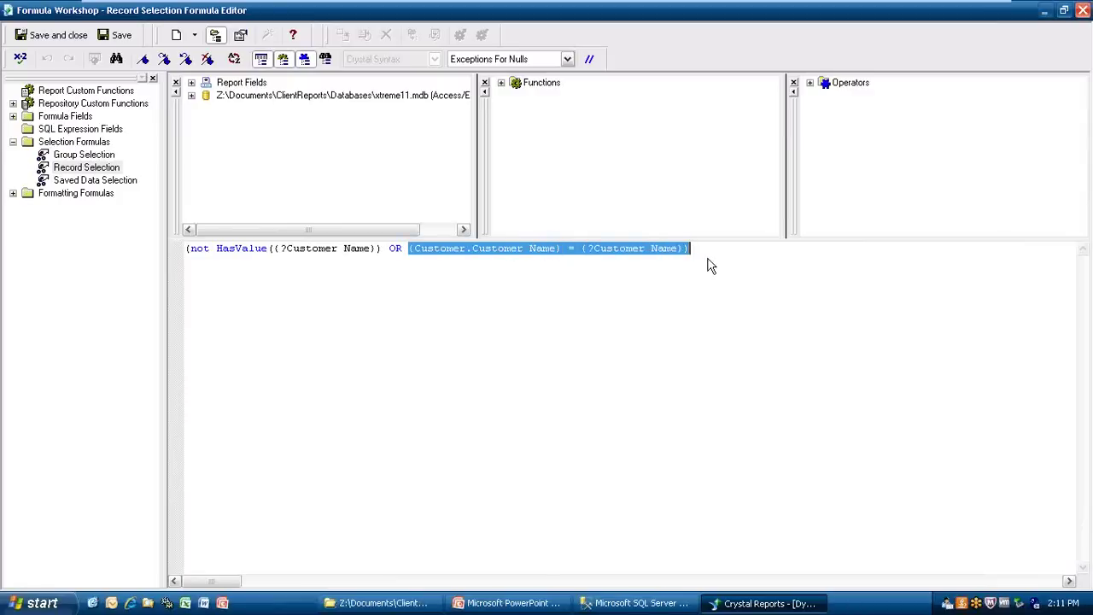
left_click(649, 289)
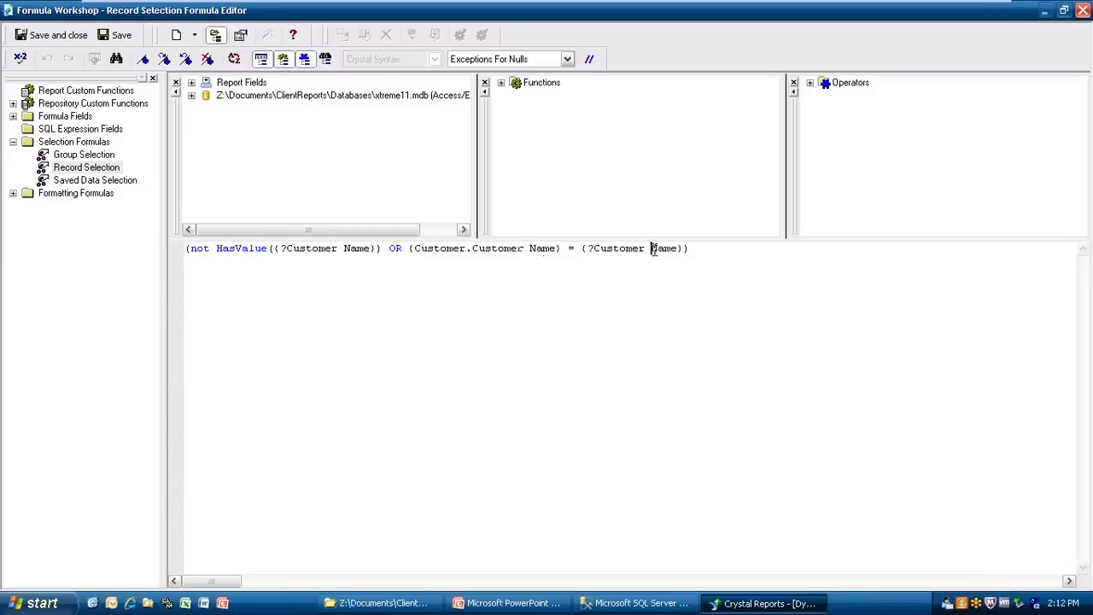
left_click(531, 249)
left_click(56, 35)
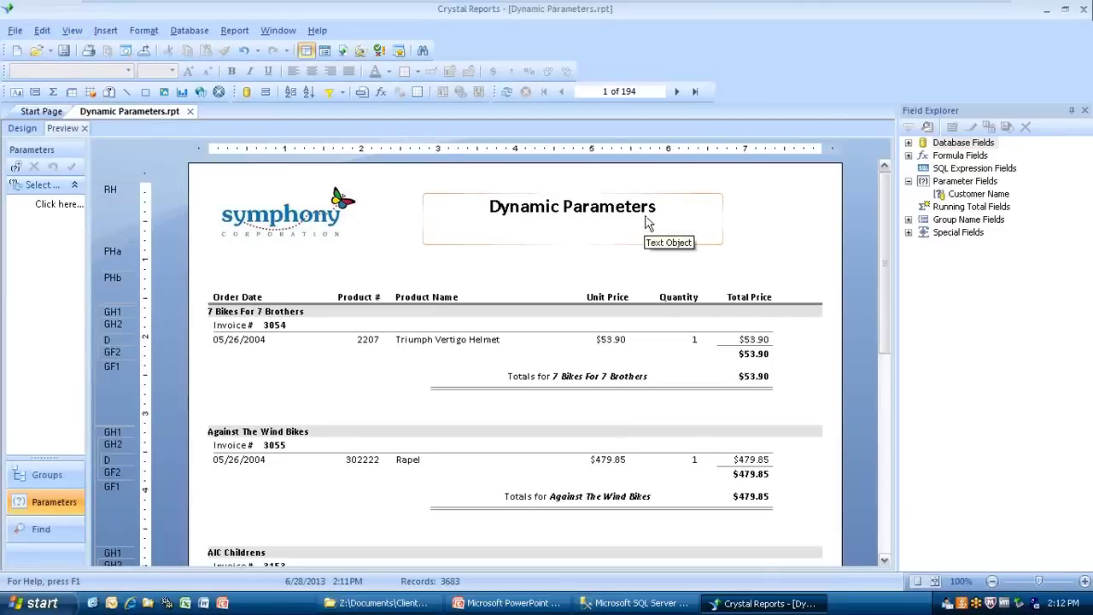
Step: Refresh the report with 'Prompt for new parameter values' selected
left_click(507, 94)
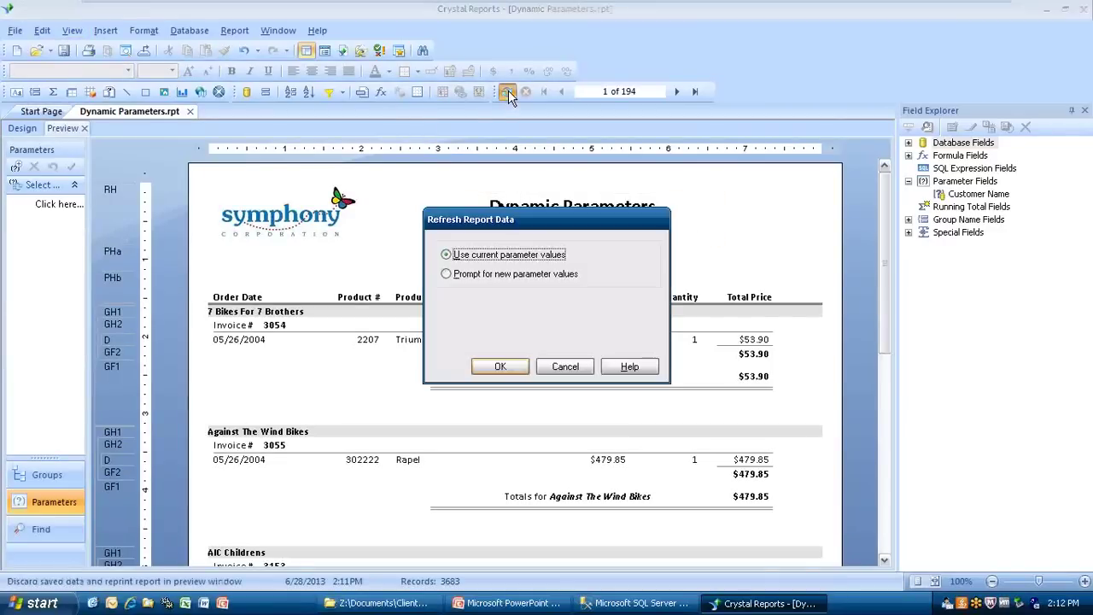
left_click(477, 276)
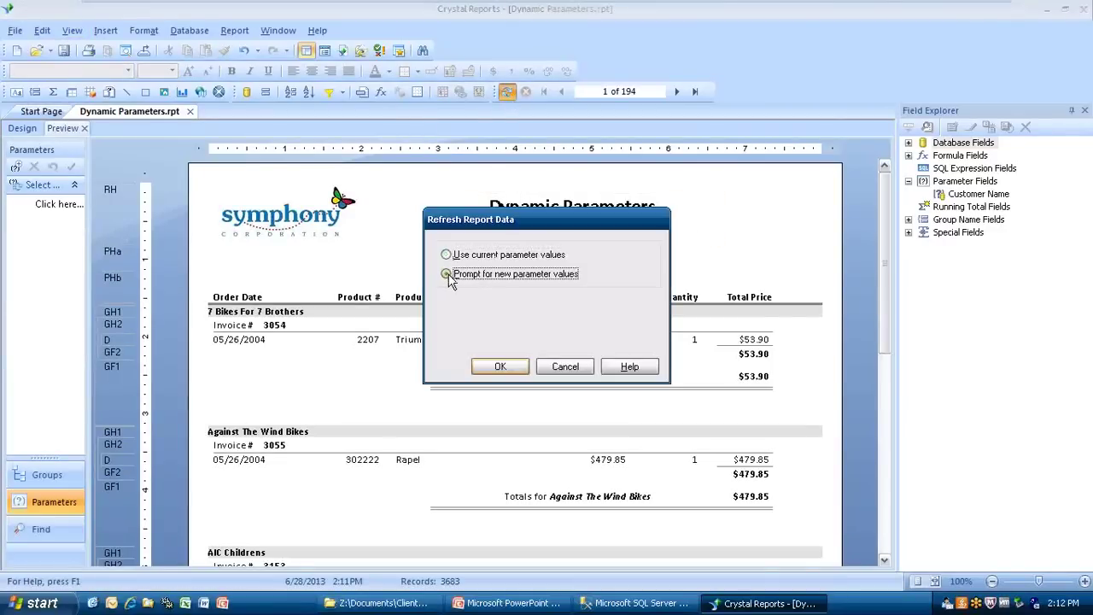
left_click(500, 367)
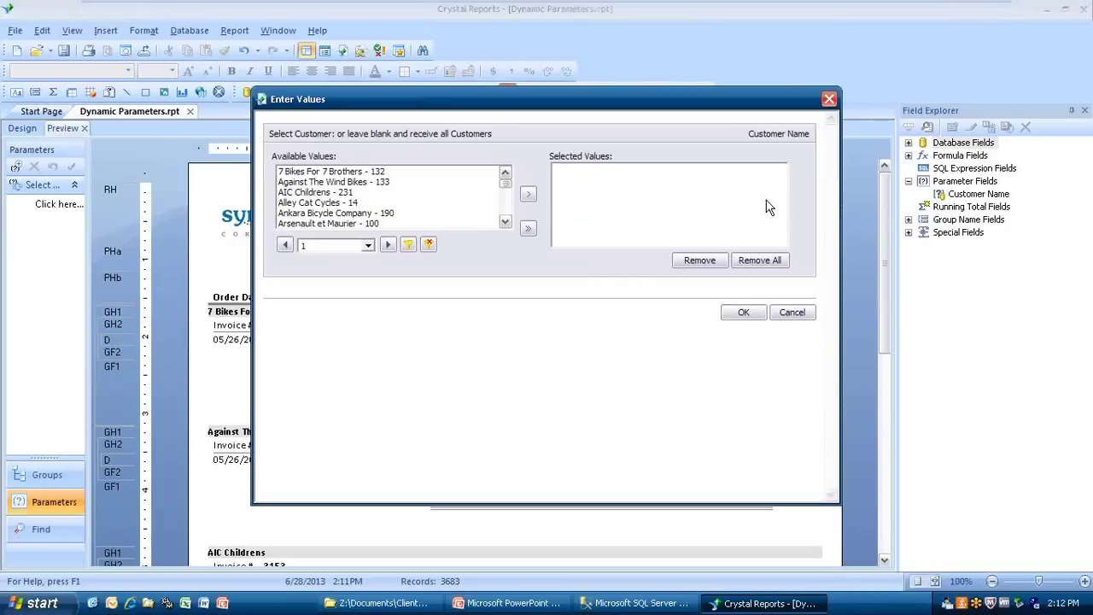
Step: Add 7 Bikes For 7 Brothers and Alley Cat Cycles to Selected Values
left_click(337, 173)
left_click(527, 195)
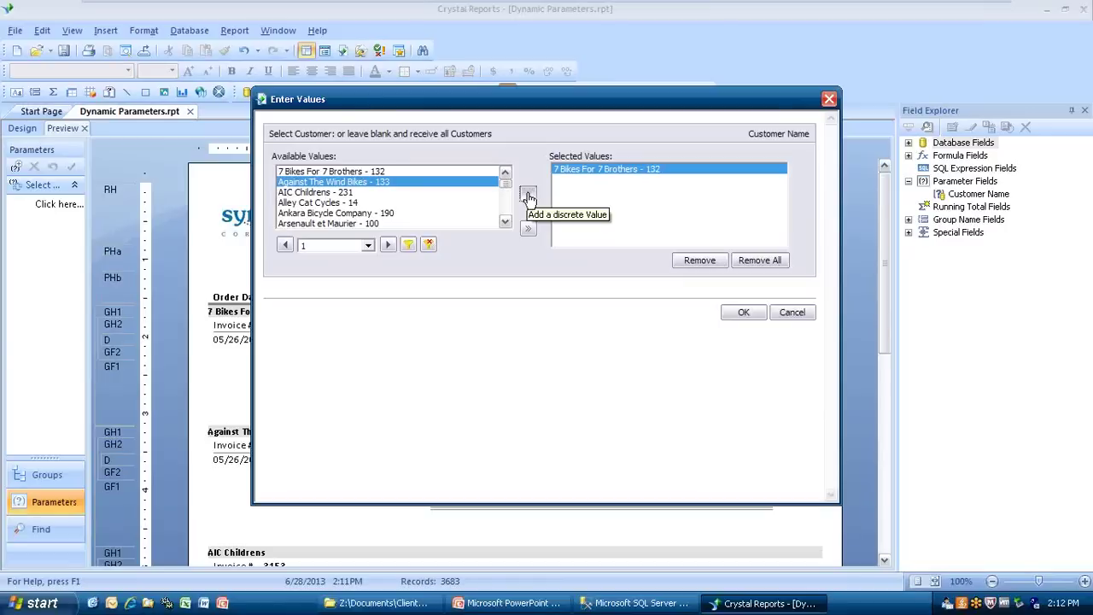
left_click(314, 203)
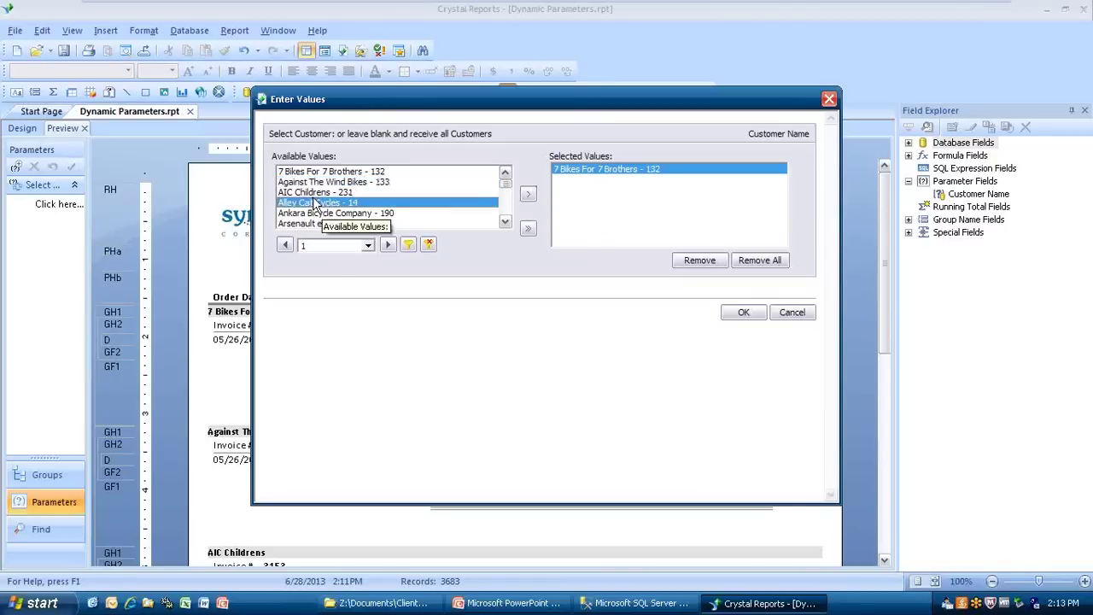
left_click(527, 196)
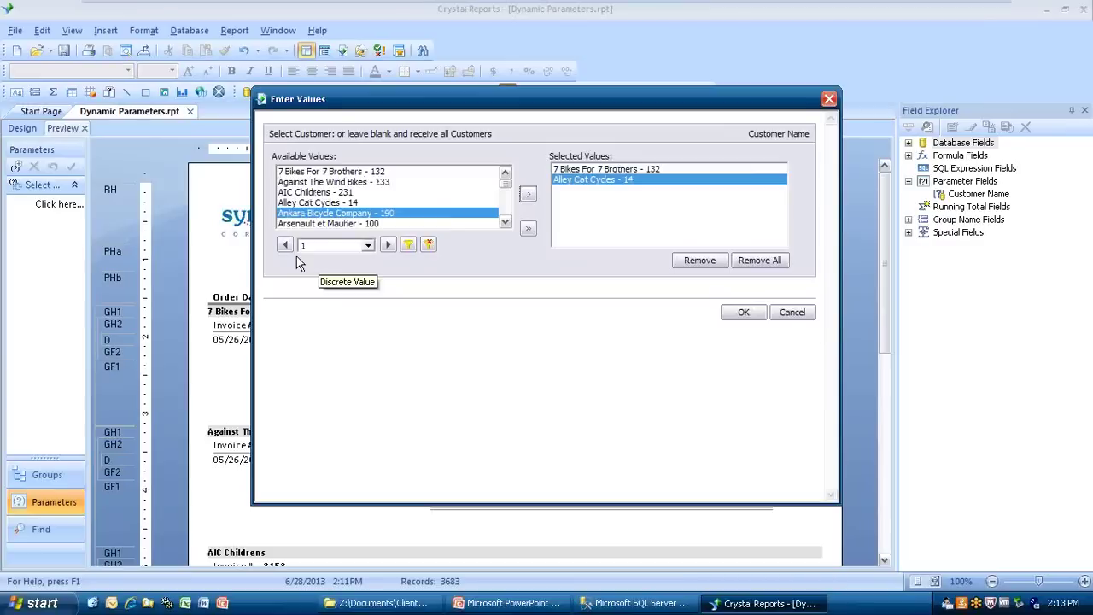
Step: Add Barry's Bikes from the first page of customers to Selected Values
left_click(371, 246)
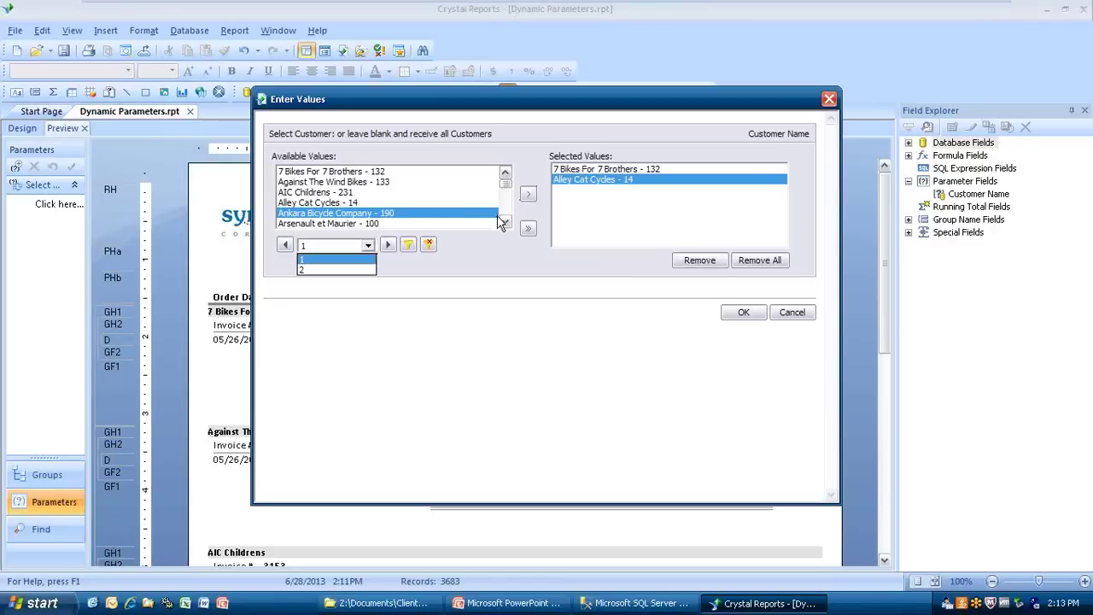
left_click(318, 261)
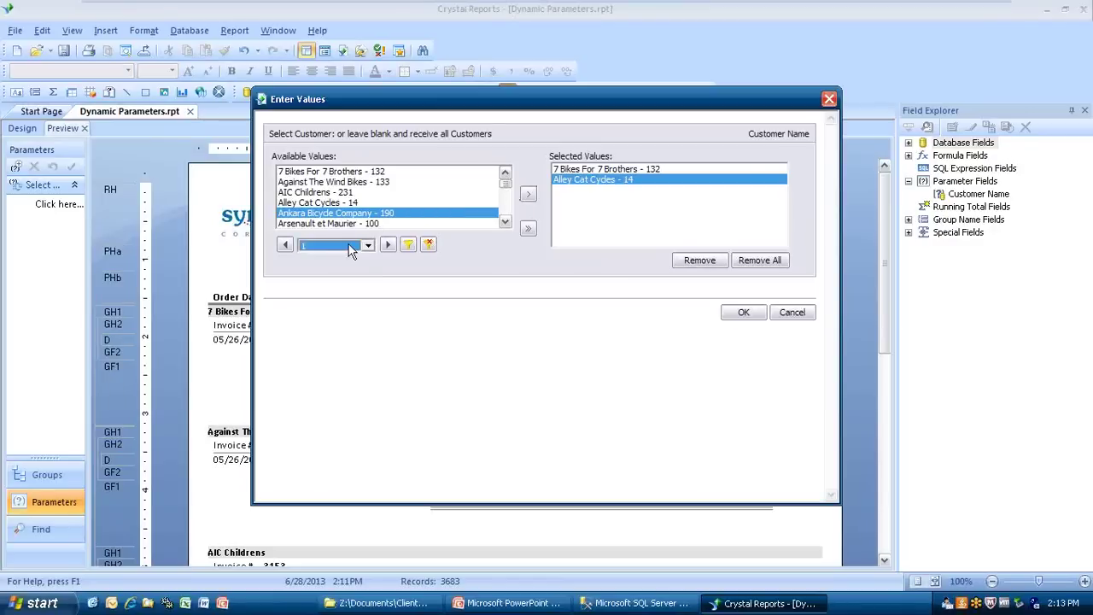
left_click(505, 222)
left_click(505, 222)
left_click(505, 222)
left_click(505, 223)
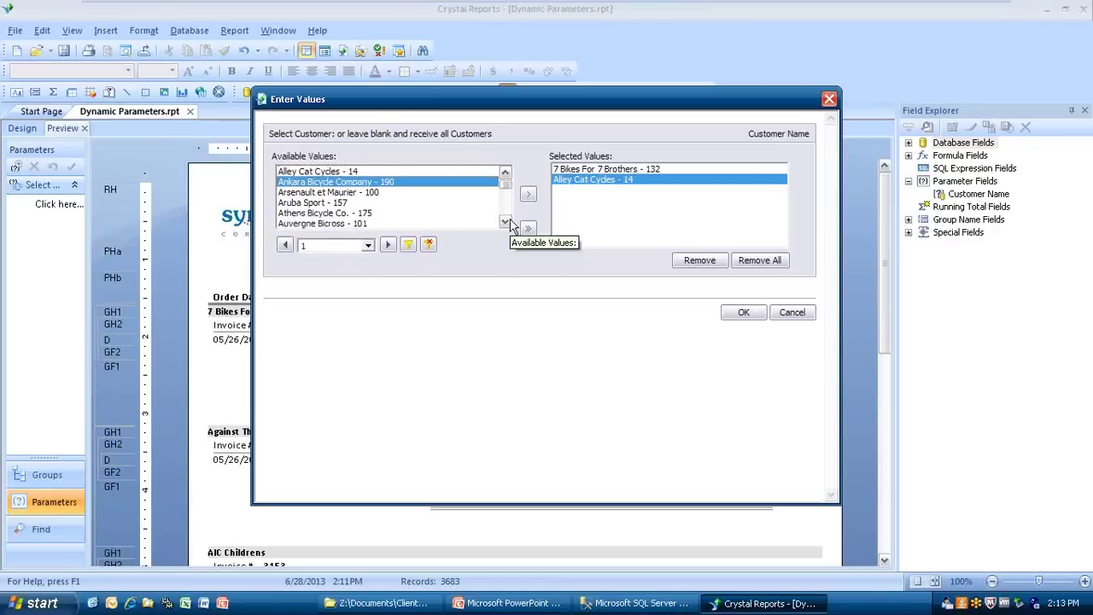
left_click(504, 222)
left_click(505, 222)
left_click(504, 222)
left_click(334, 222)
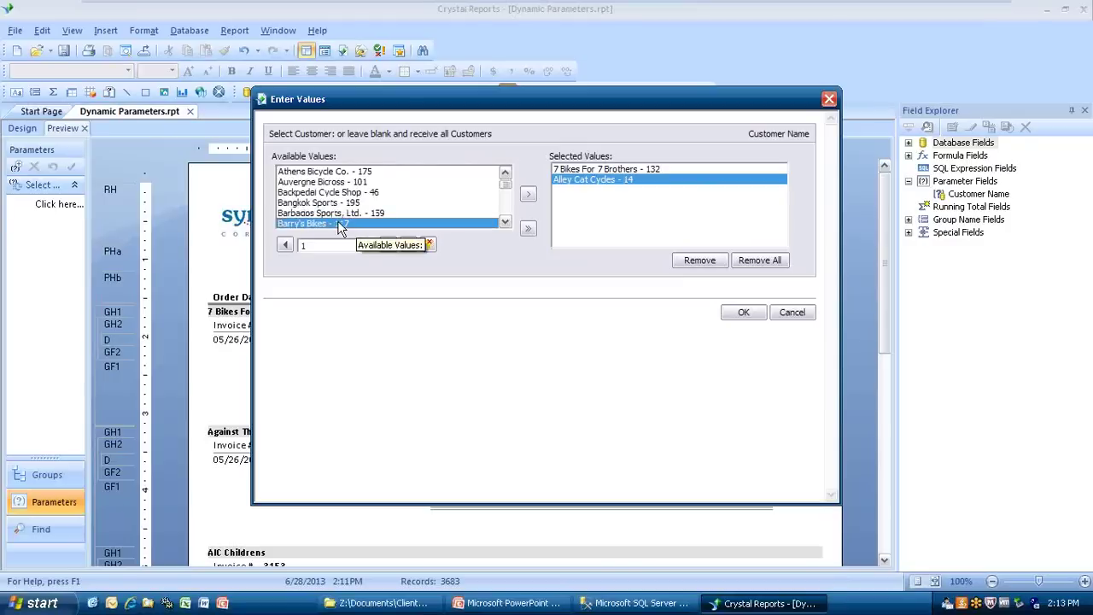
left_click(529, 198)
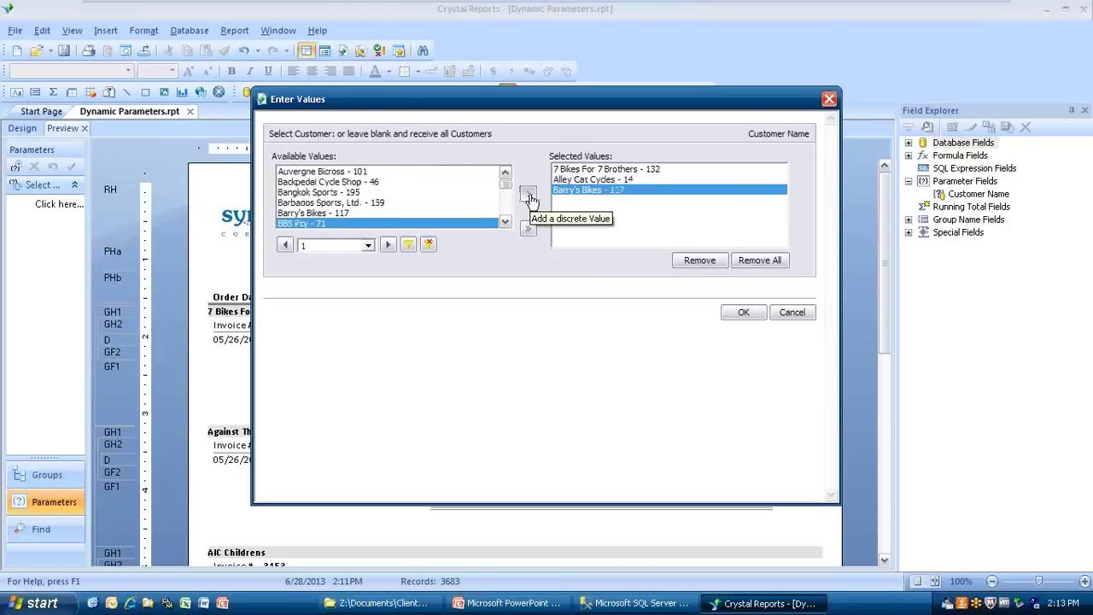
Step: Add Rough Terrain from page 2, and Source One Cycle, to Selected Values
left_click(368, 246)
left_click(321, 270)
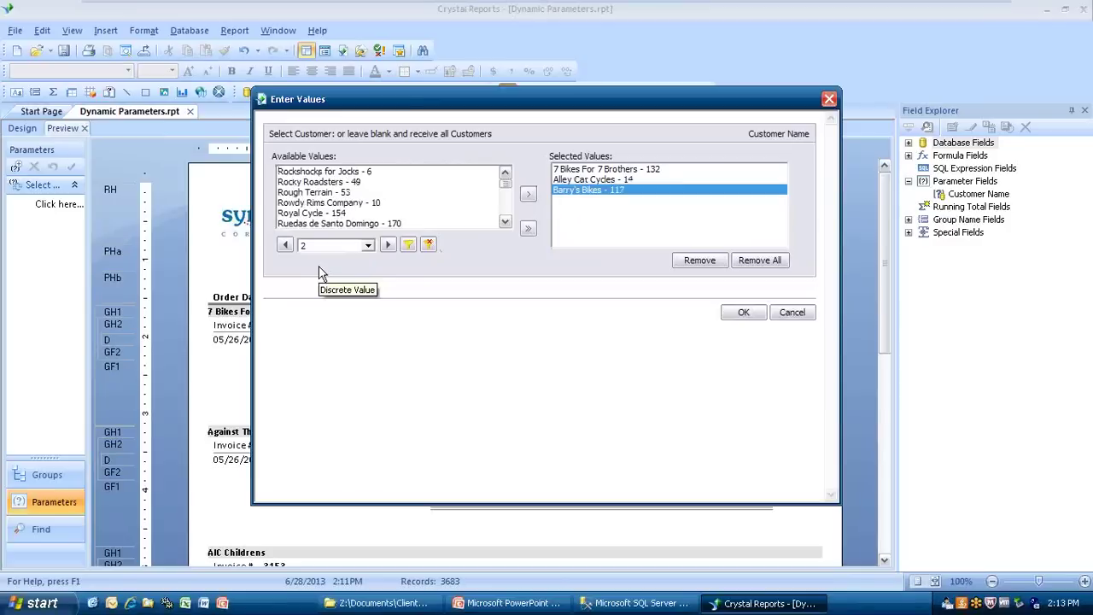
left_click(329, 192)
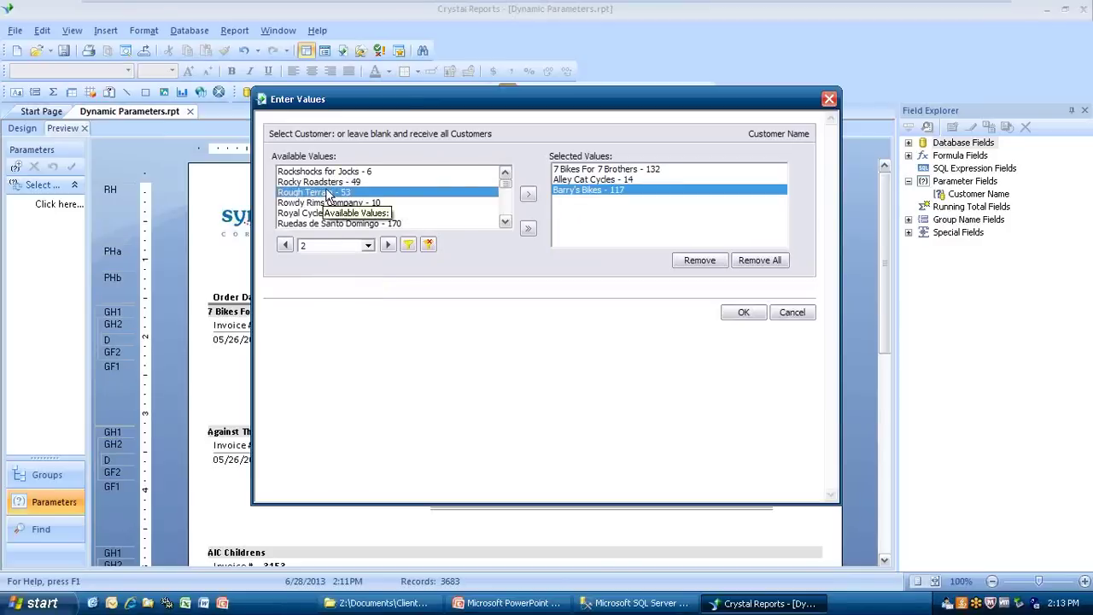
left_click(528, 195)
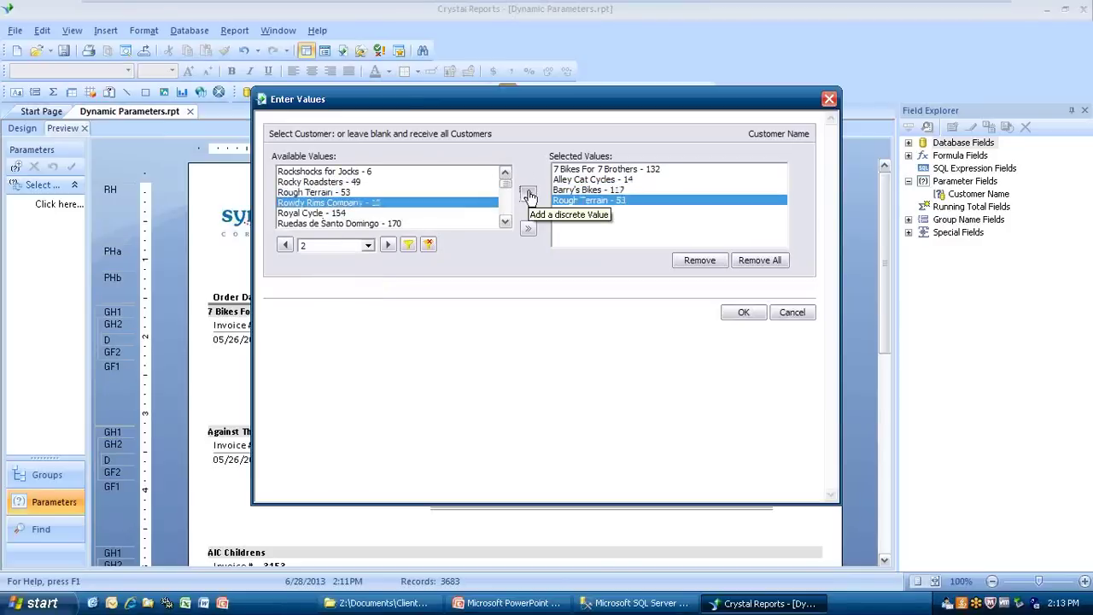
left_click(505, 222)
left_click(505, 222)
left_click(505, 222)
left_click(505, 222)
left_click(505, 222)
left_click(505, 222)
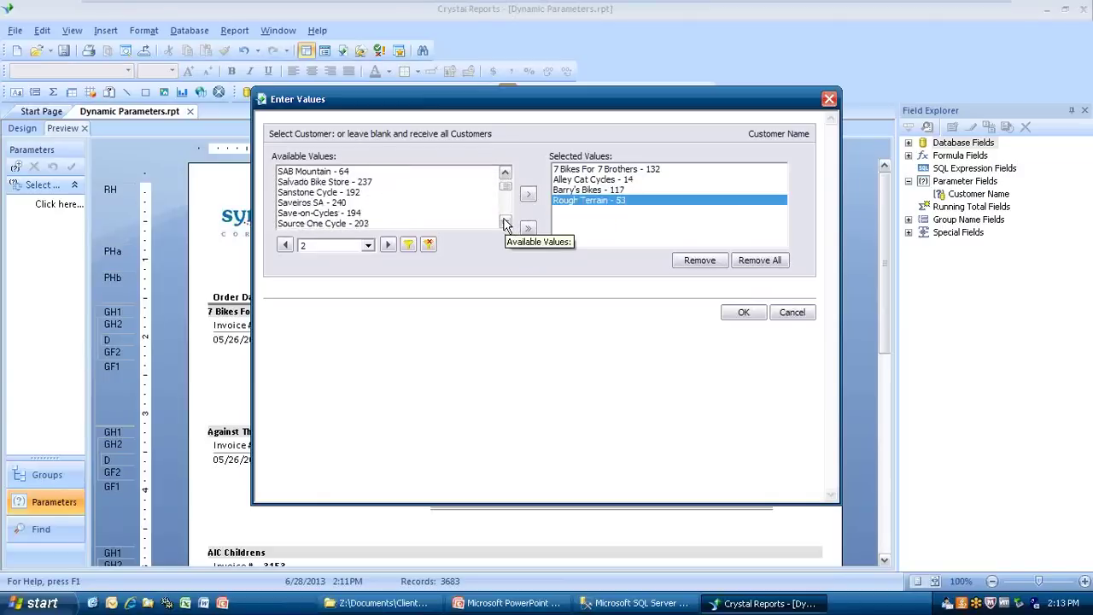
left_click(303, 224)
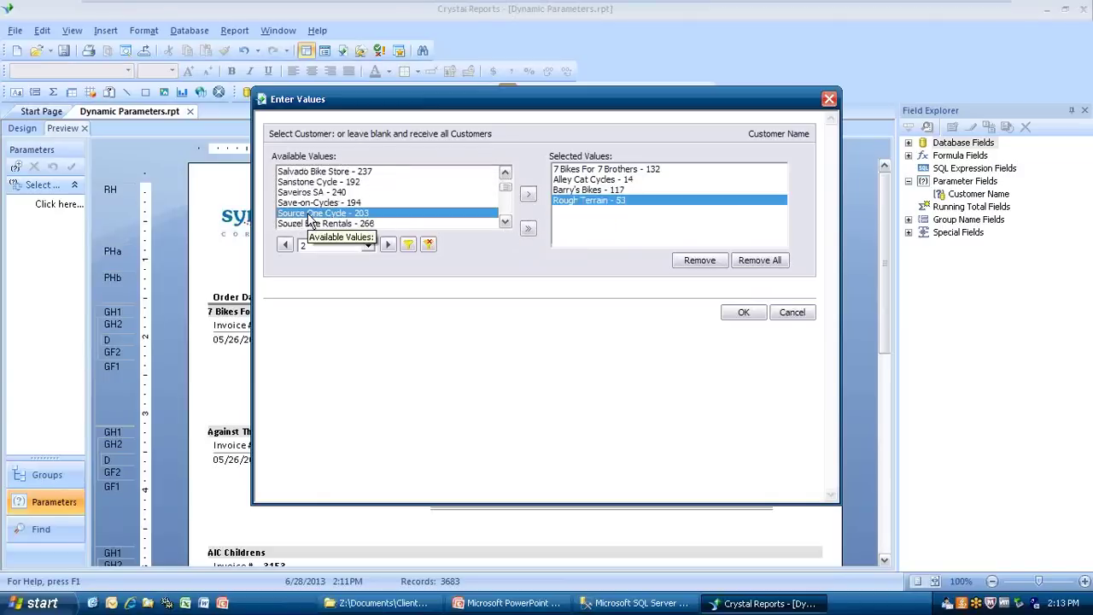
left_click(530, 197)
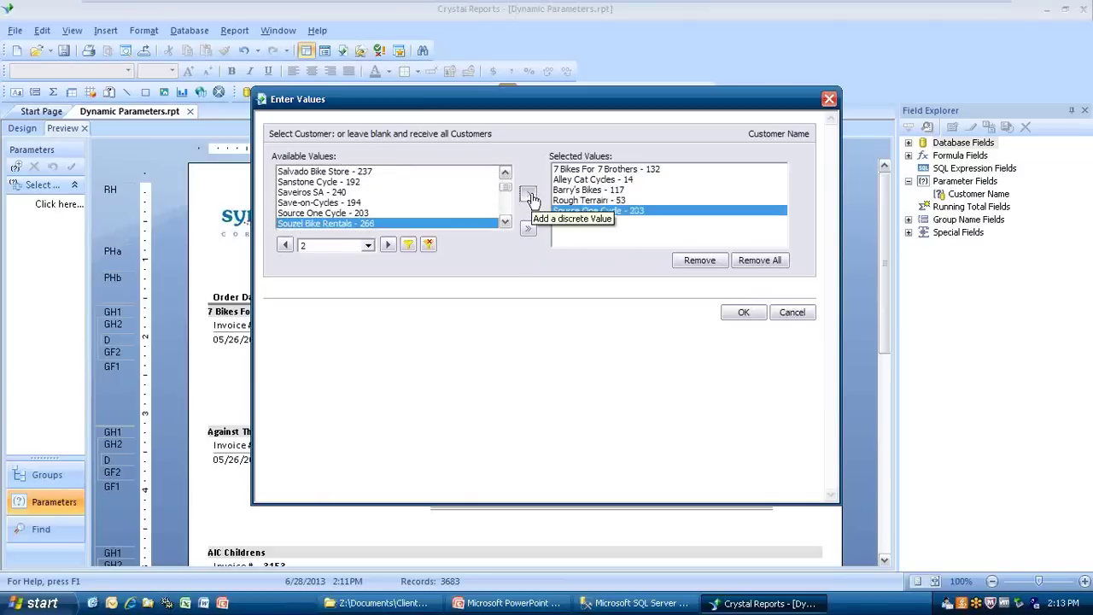
Step: Run the report for the five chosen customers, then view page 2 and return to page 1
left_click(743, 312)
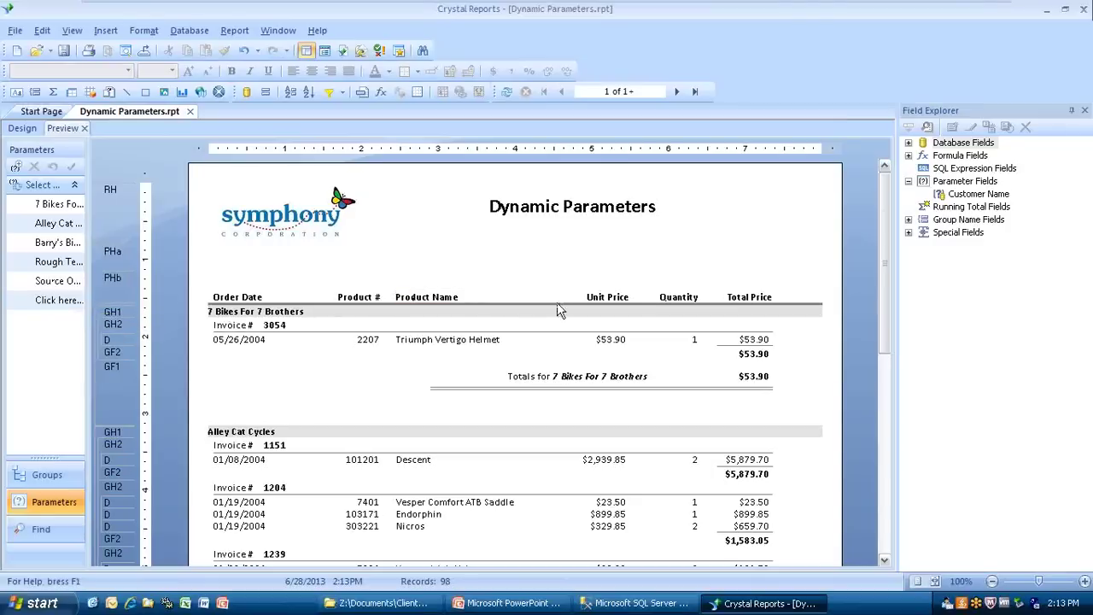
left_click(680, 91)
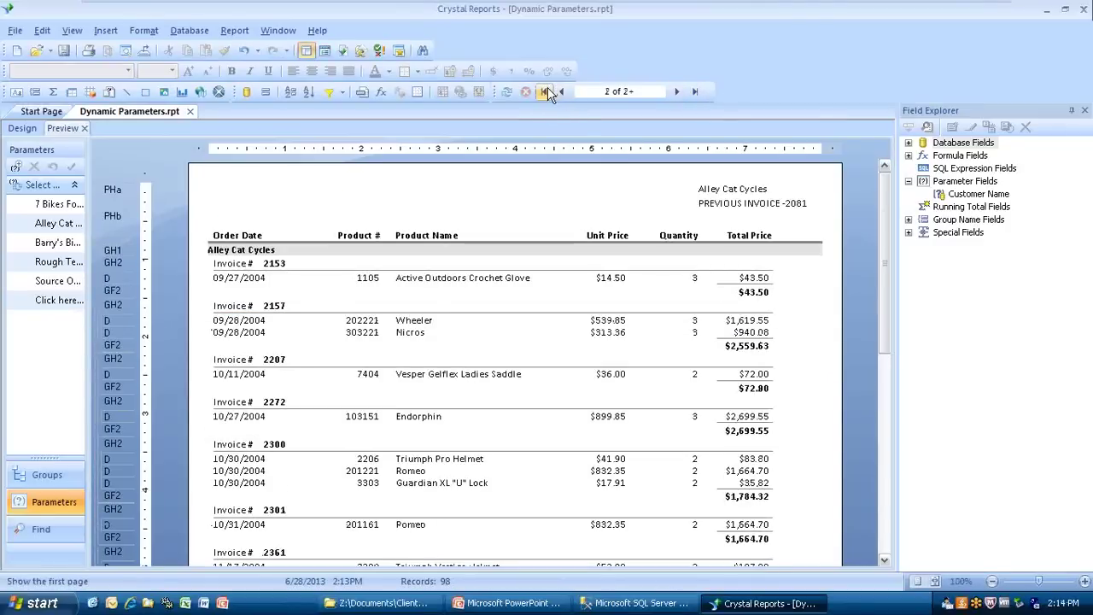
left_click(546, 91)
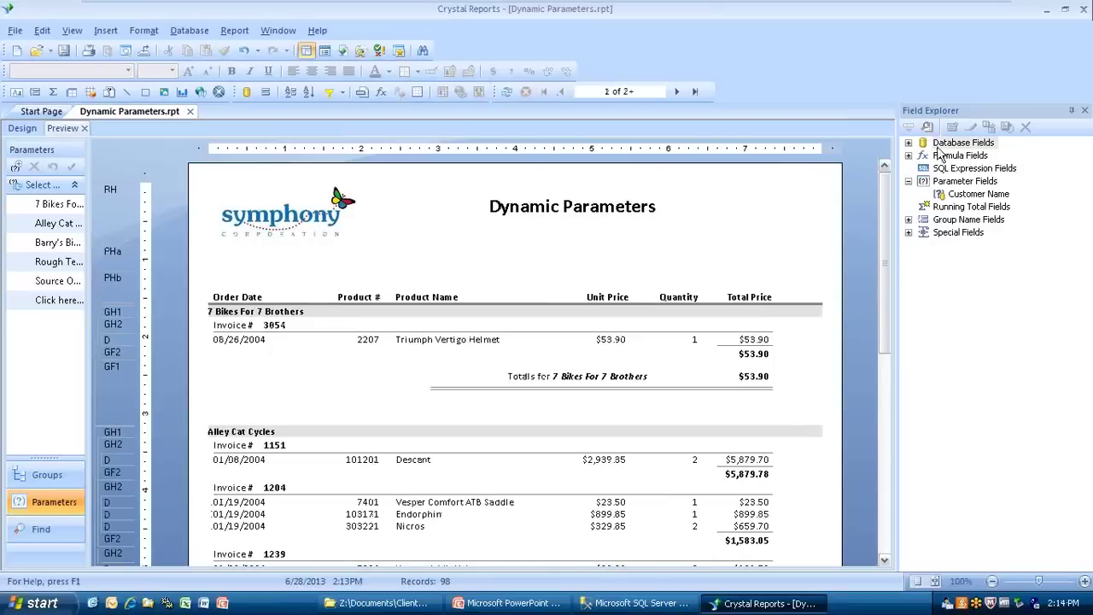
right_click(962, 196)
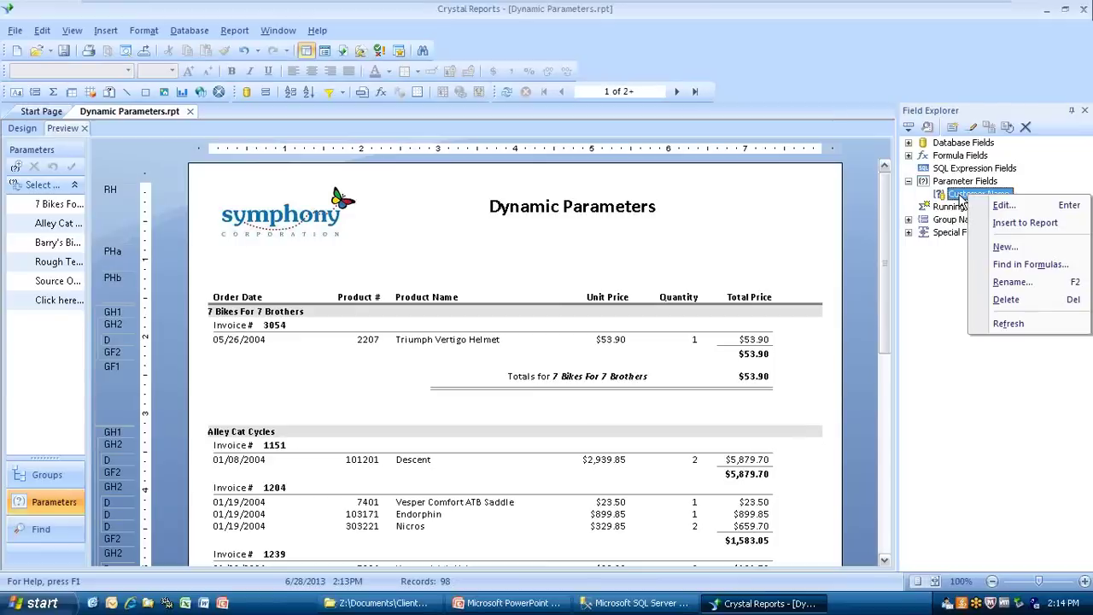
left_click(1003, 206)
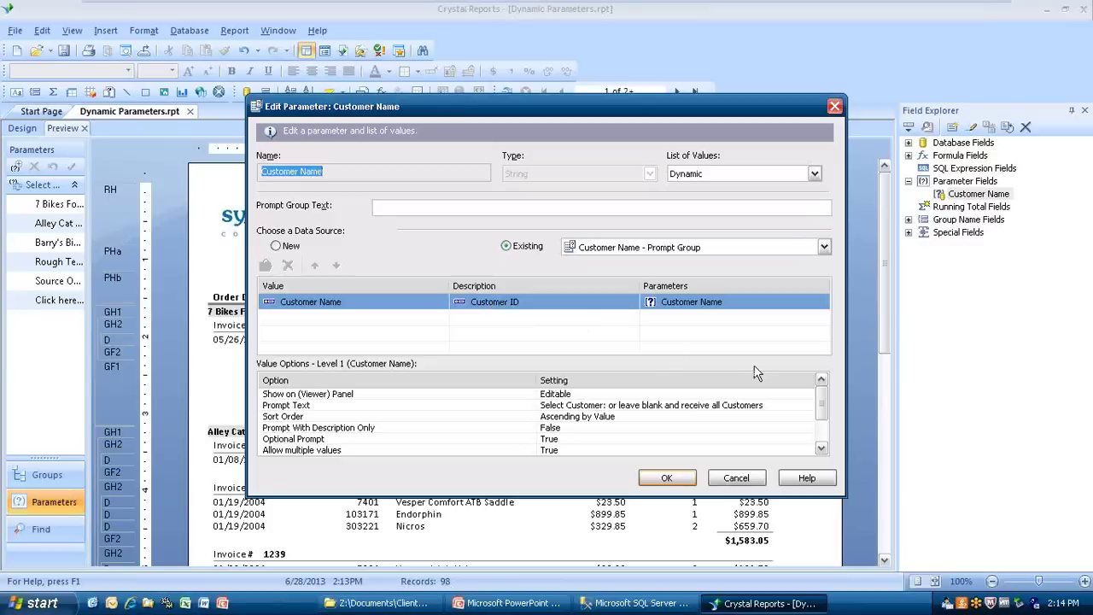
left_click(822, 450)
left_click(822, 450)
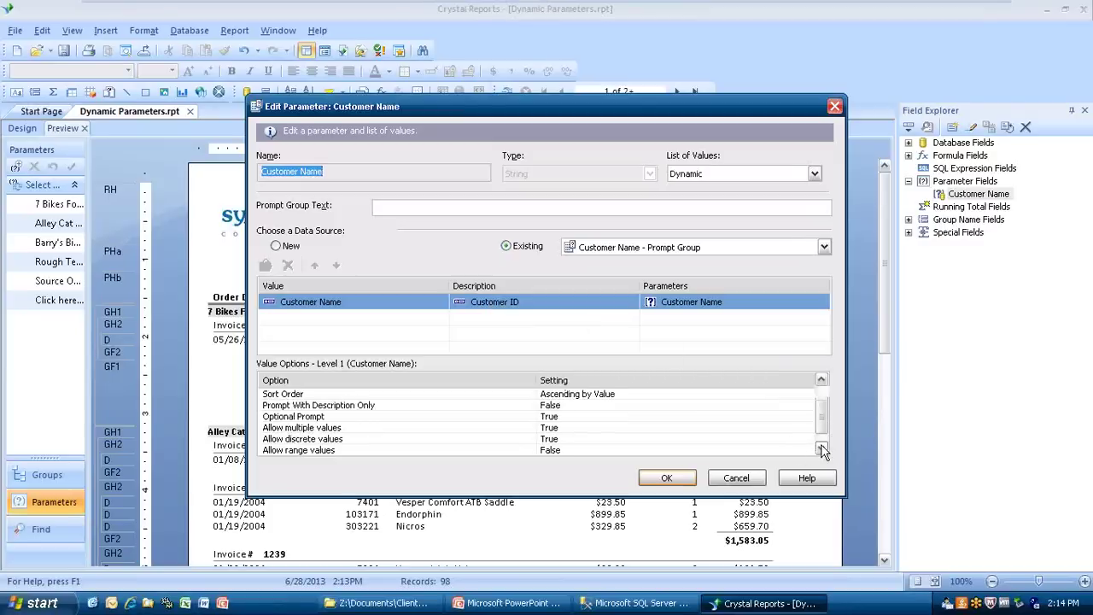
left_click(822, 450)
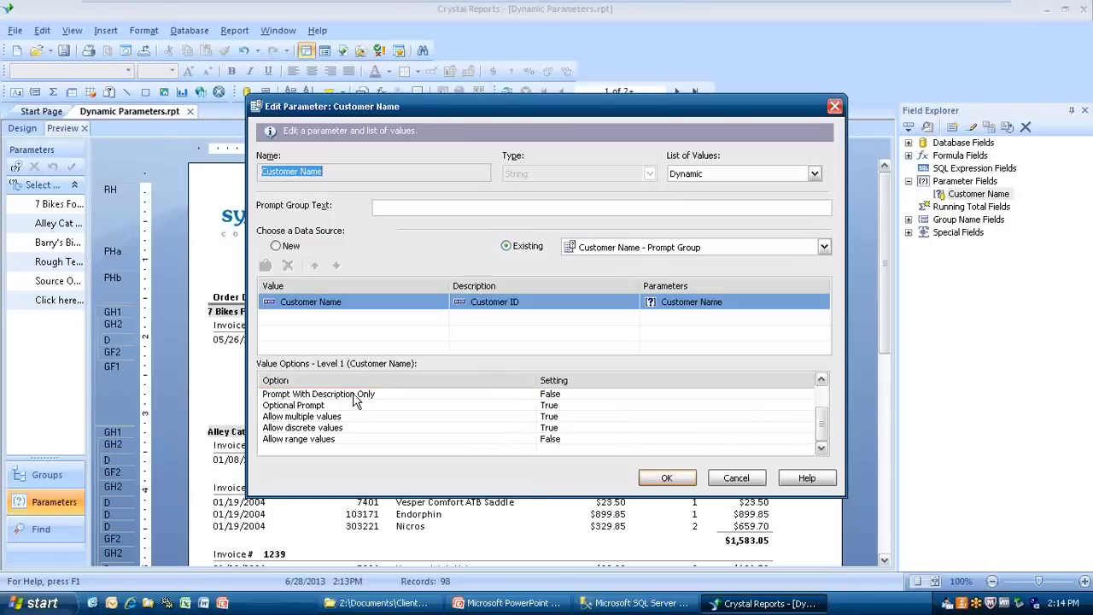
left_click(752, 480)
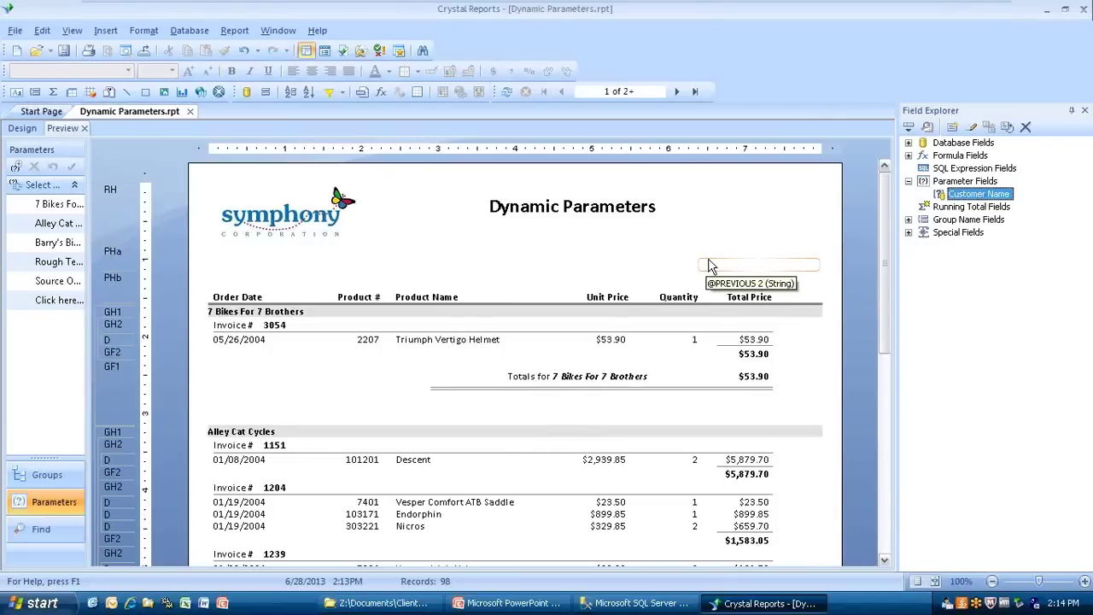
left_click(966, 186)
right_click(966, 190)
left_click(982, 197)
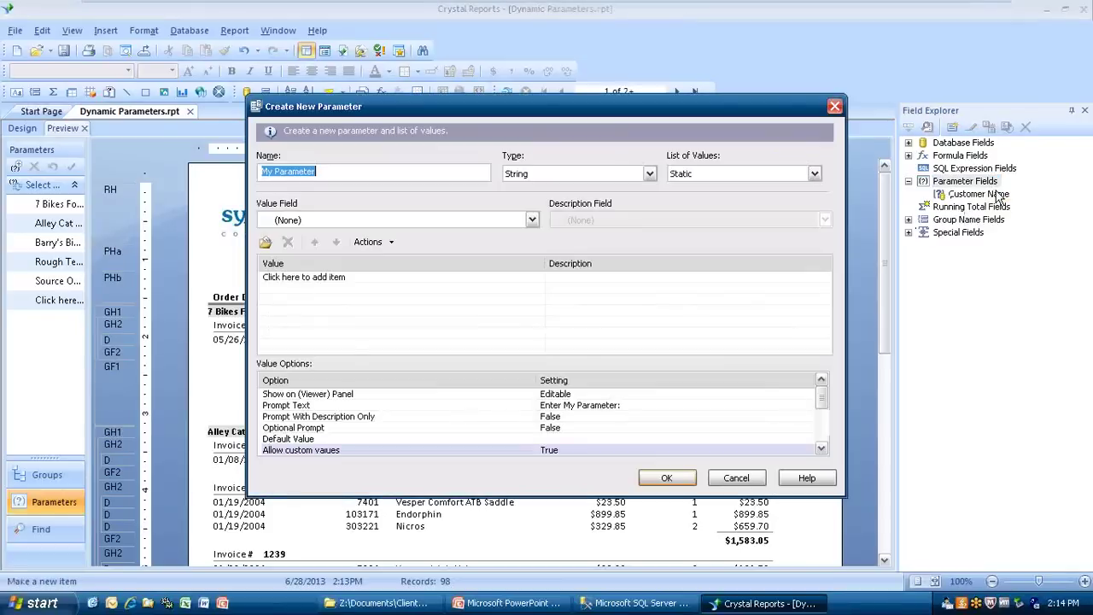
left_click(815, 174)
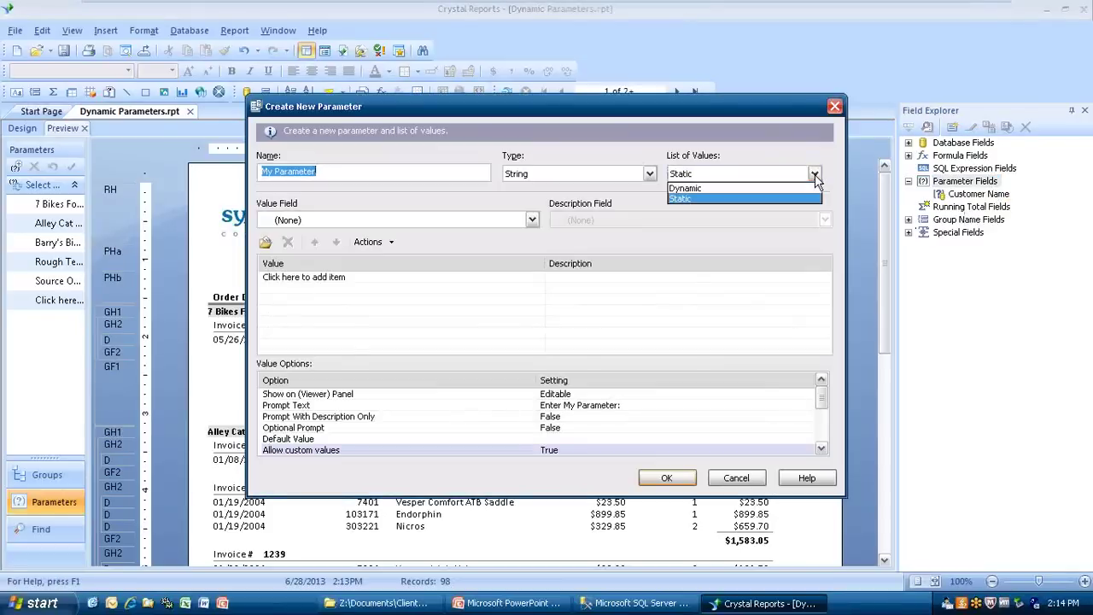
left_click(697, 189)
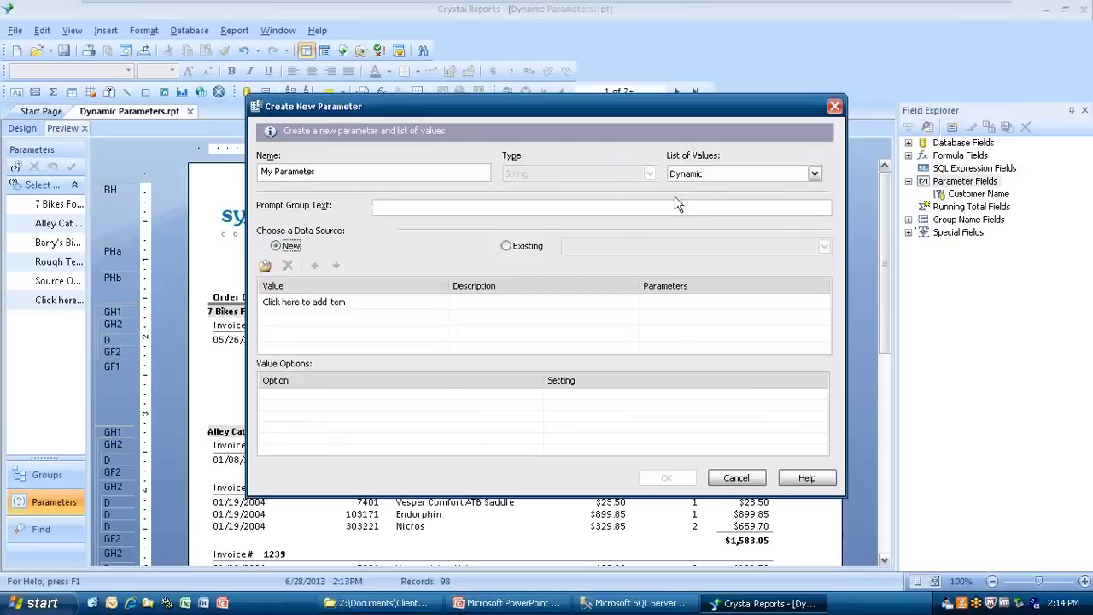
left_click(266, 266)
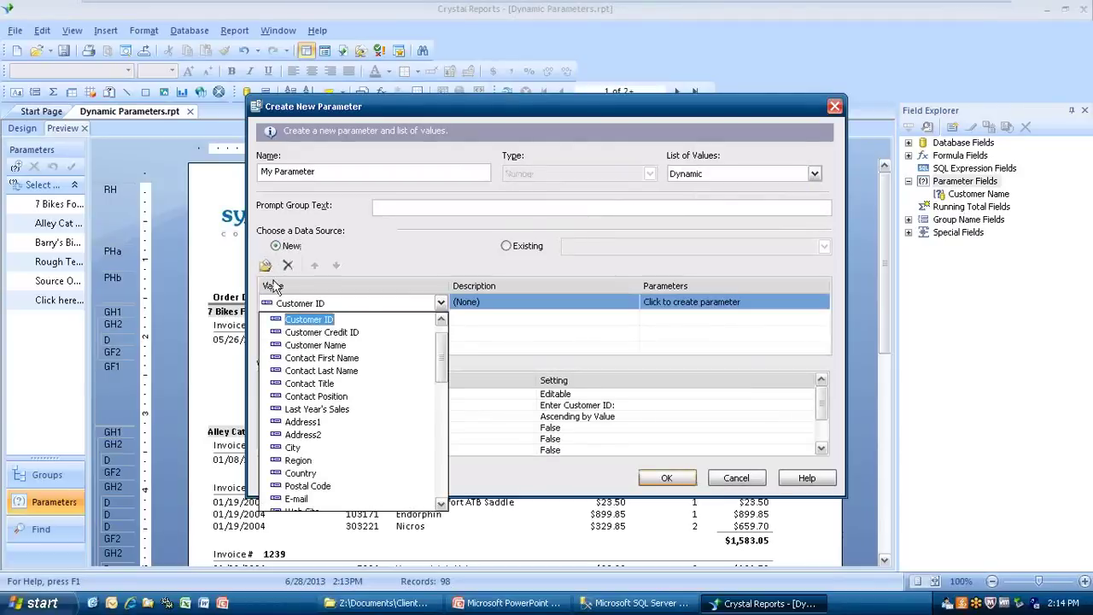
left_click(323, 411)
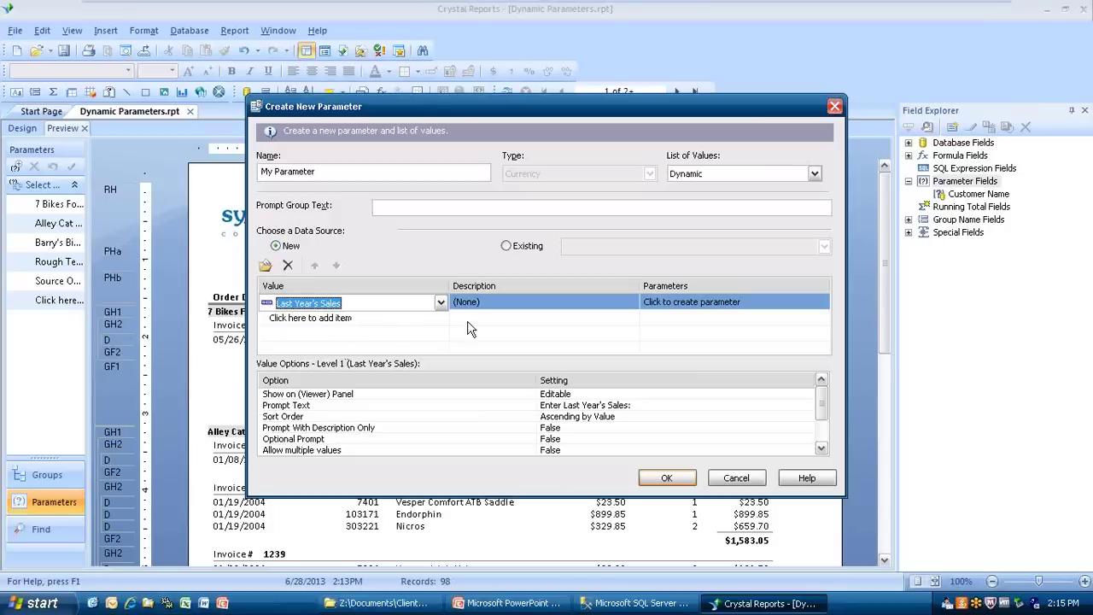
left_click(680, 307)
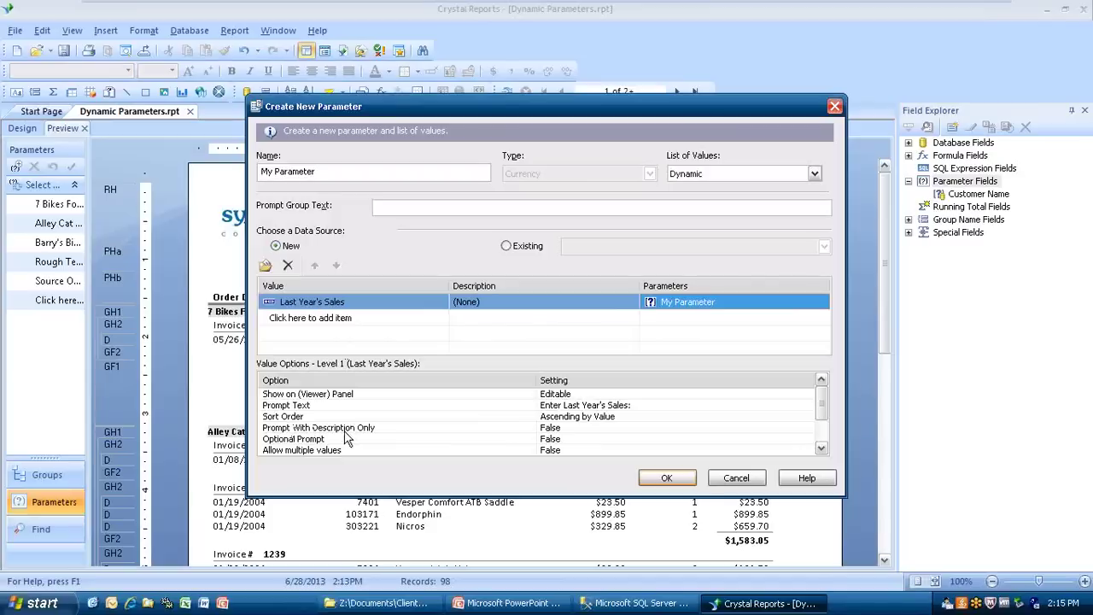
left_click(822, 449)
left_click(821, 448)
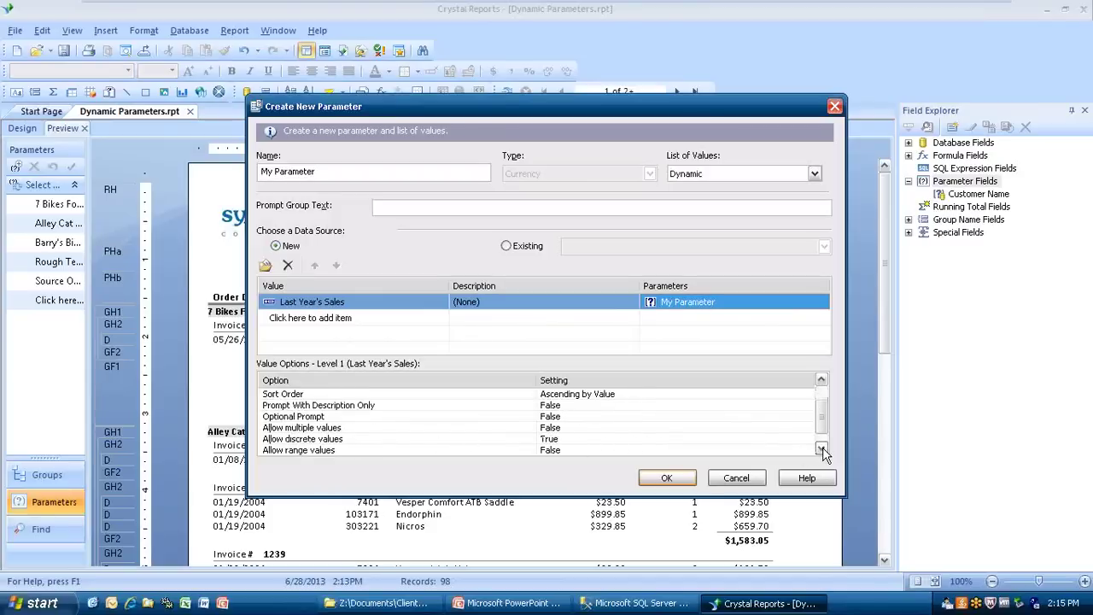
left_click(736, 478)
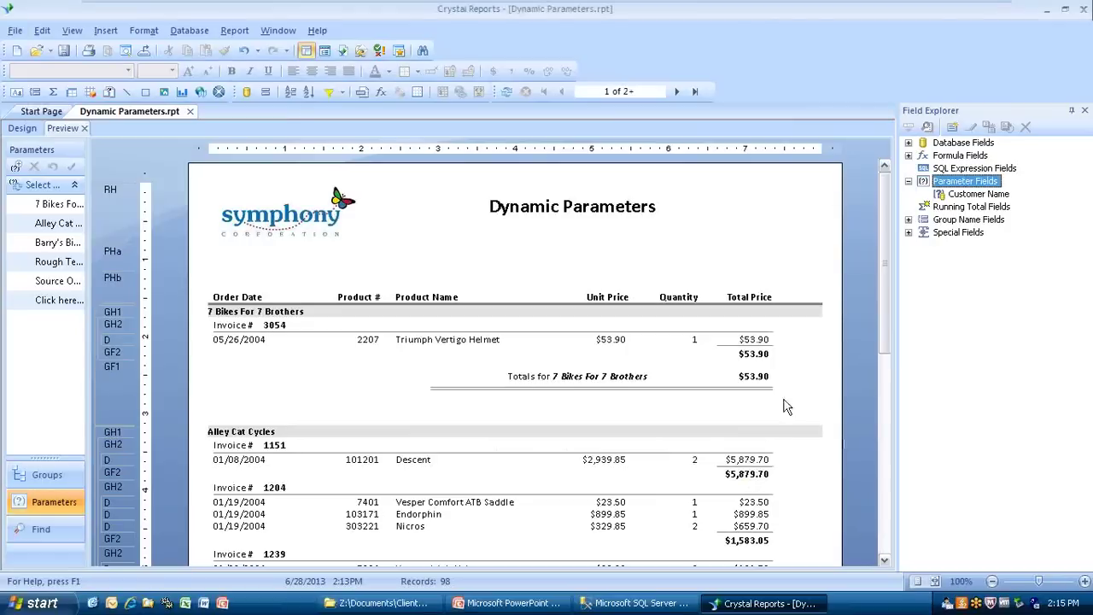
Step: Restore the PowerPoint presentation from the taskbar, showing the 'Today's Agenda' slide
left_click(508, 603)
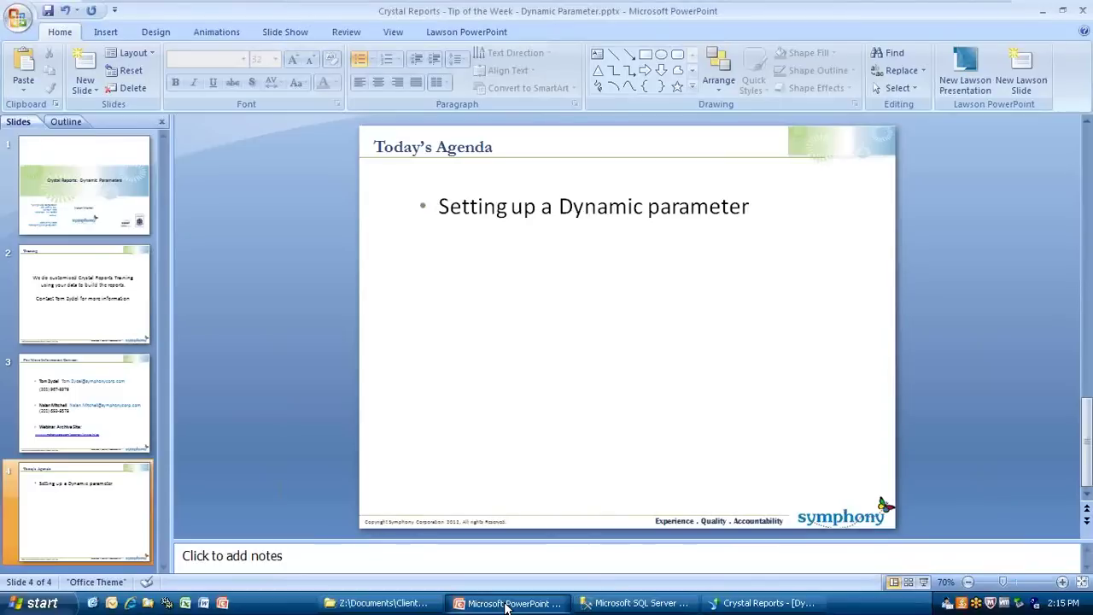
left_click(507, 602)
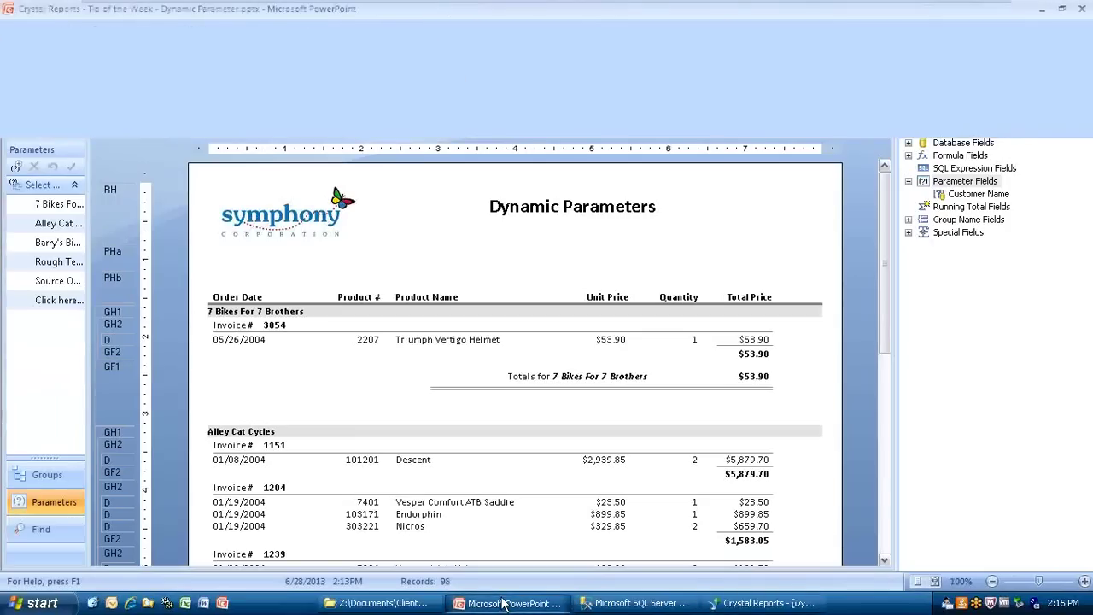
left_click(507, 603)
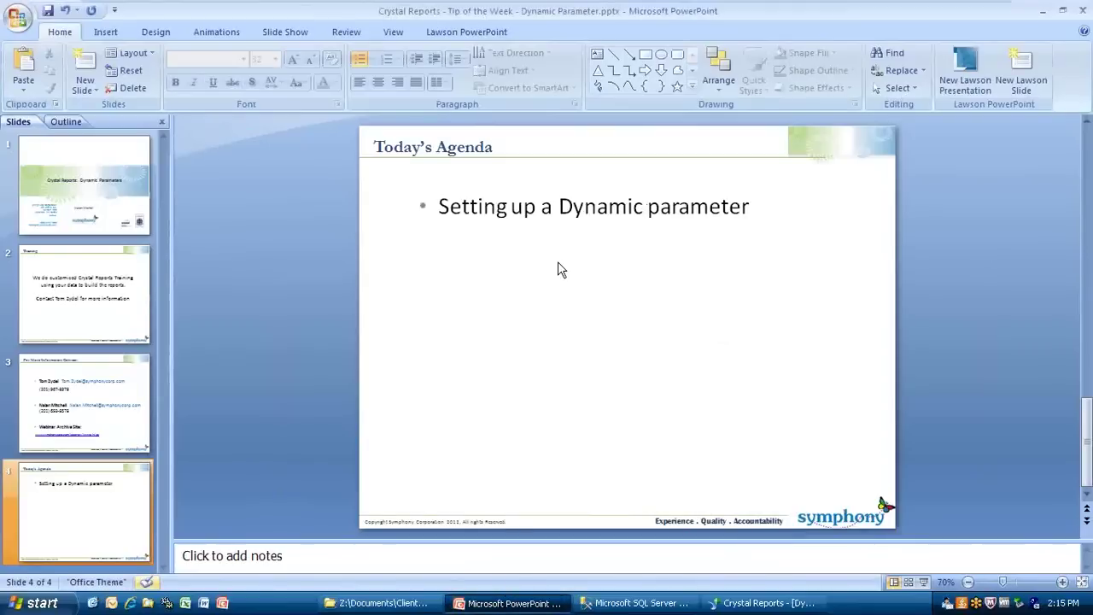